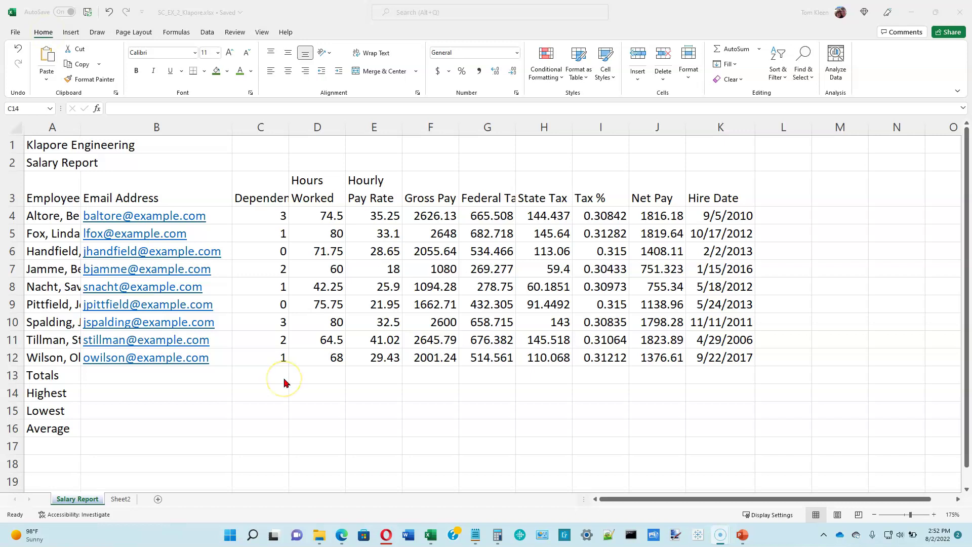
# Step: Total the Hours Worked column in D13 with a SUM of D4:D12
pyautogui.click(329, 376)
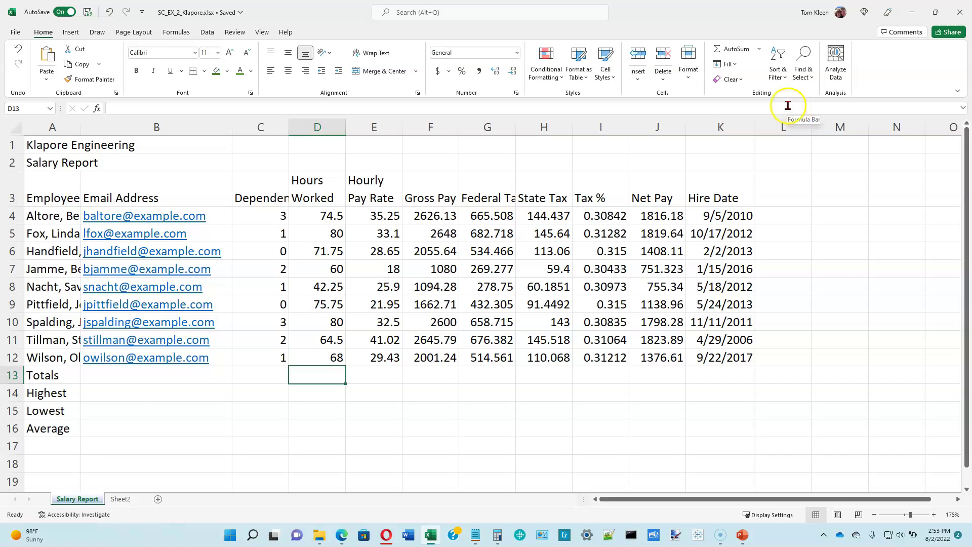
pyautogui.click(736, 51)
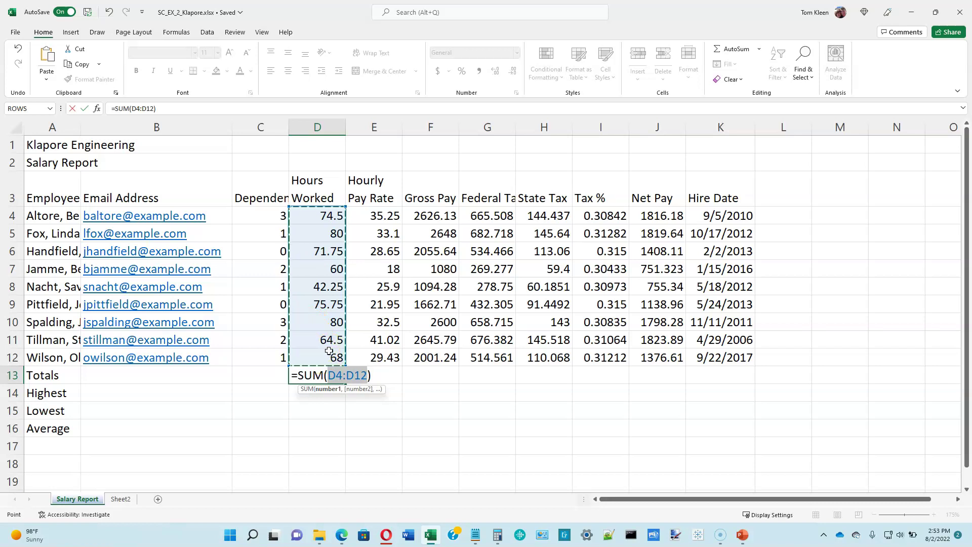
pyautogui.press('Return')
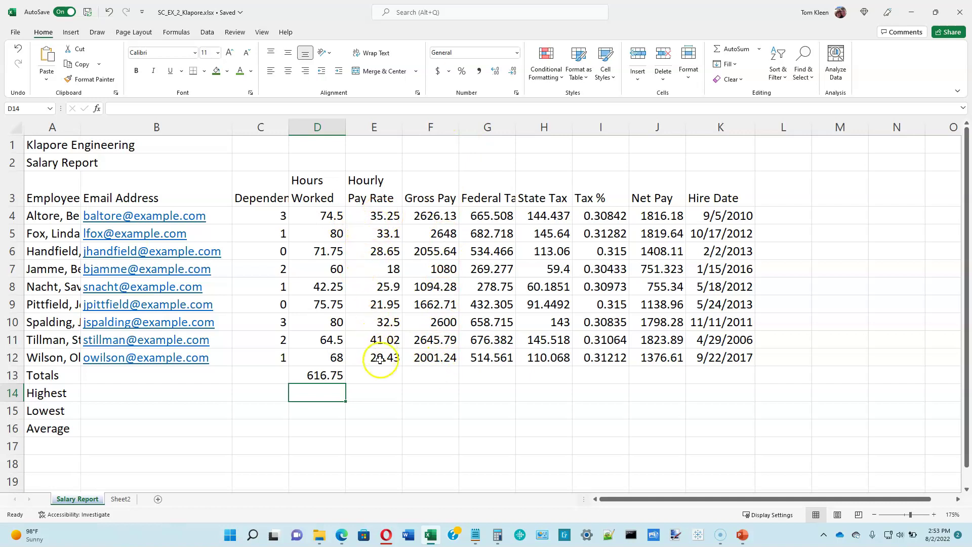
# Step: Add SUM totals of rows 4 to 12 for Gross Pay, Federal Tax and State Tax in F13:H13 and for Net Pay in J13
pyautogui.moveTo(423, 379); pyautogui.dragTo(549, 375)
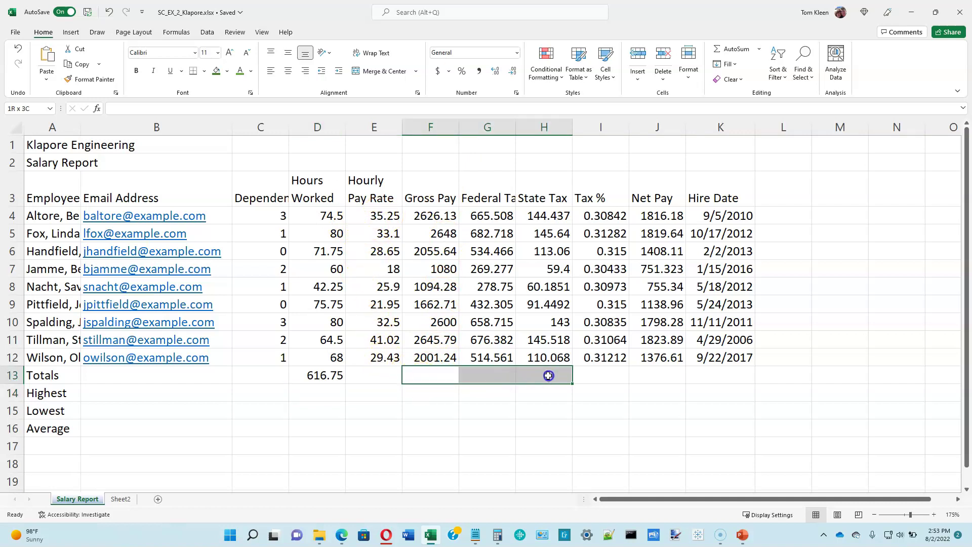
pyautogui.click(731, 49)
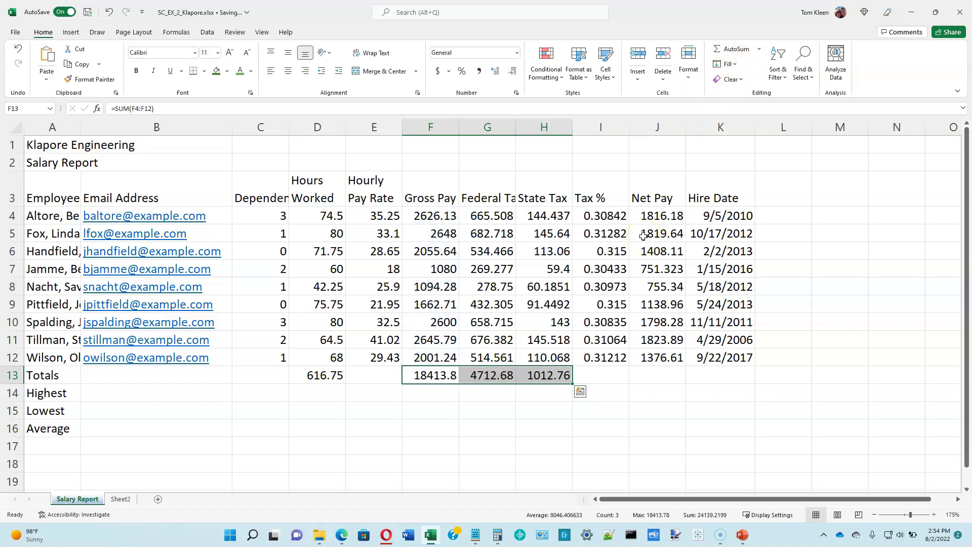
pyautogui.click(657, 373)
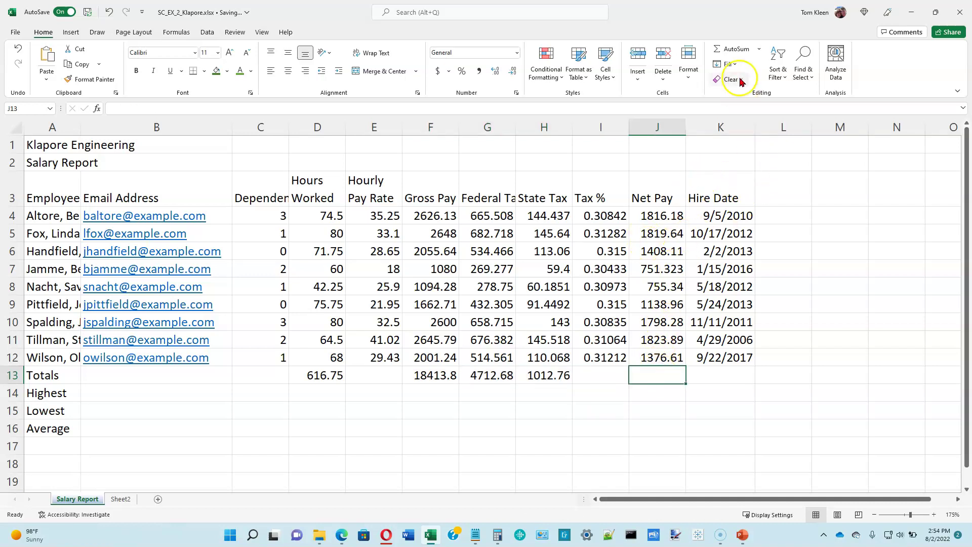
pyautogui.click(734, 51)
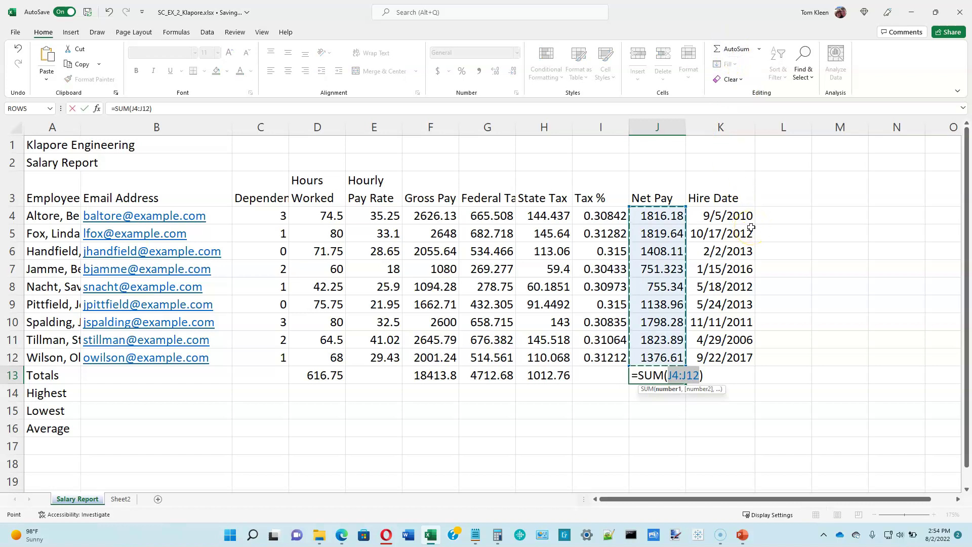
pyautogui.press('Return')
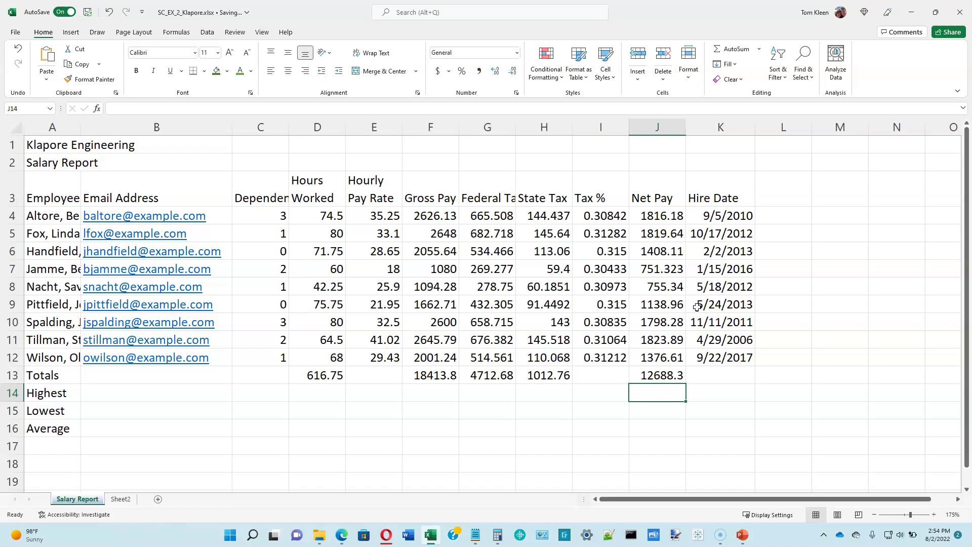
# Step: Review the Tax % formula in I12 and fill it down into the Totals row at I13
pyautogui.click(614, 359)
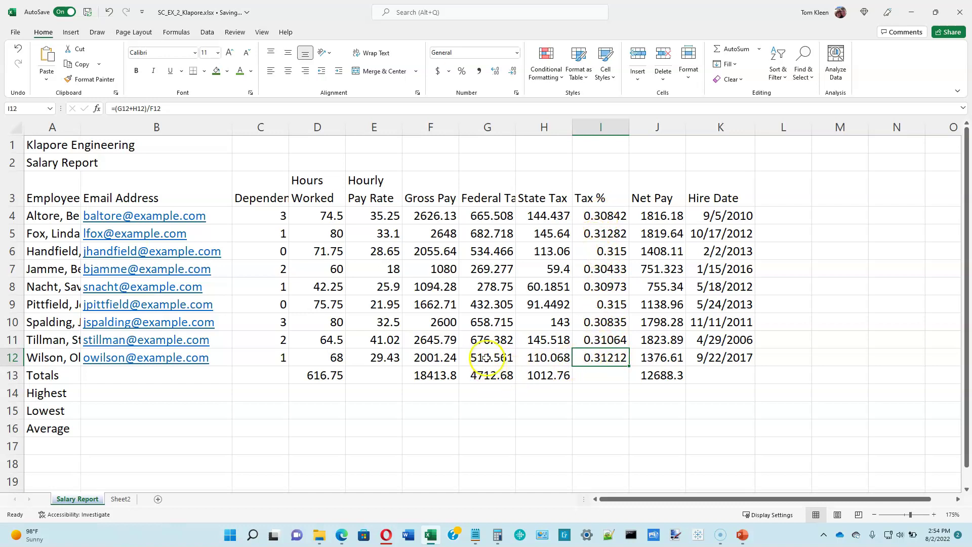
pyautogui.moveTo(489, 356); pyautogui.dragTo(538, 356)
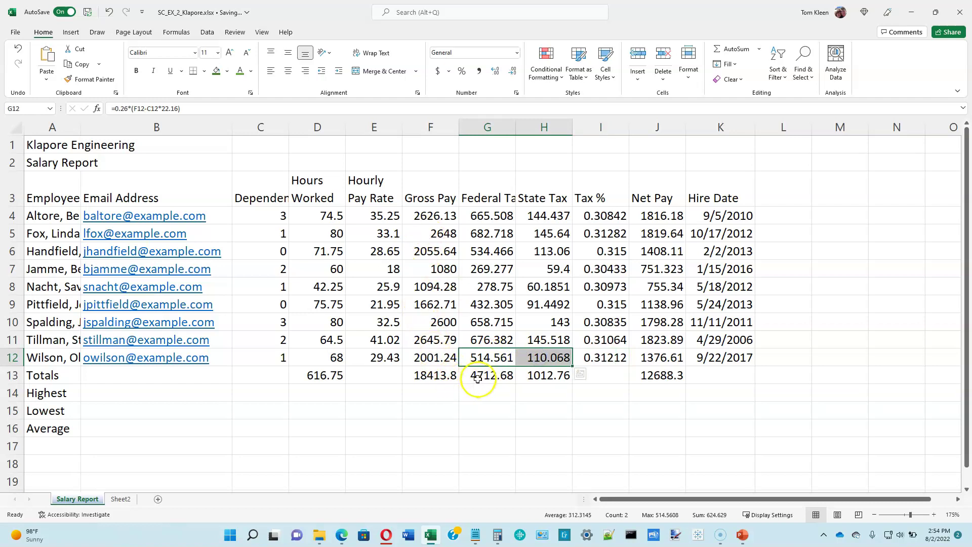
pyautogui.moveTo(470, 376); pyautogui.dragTo(545, 378)
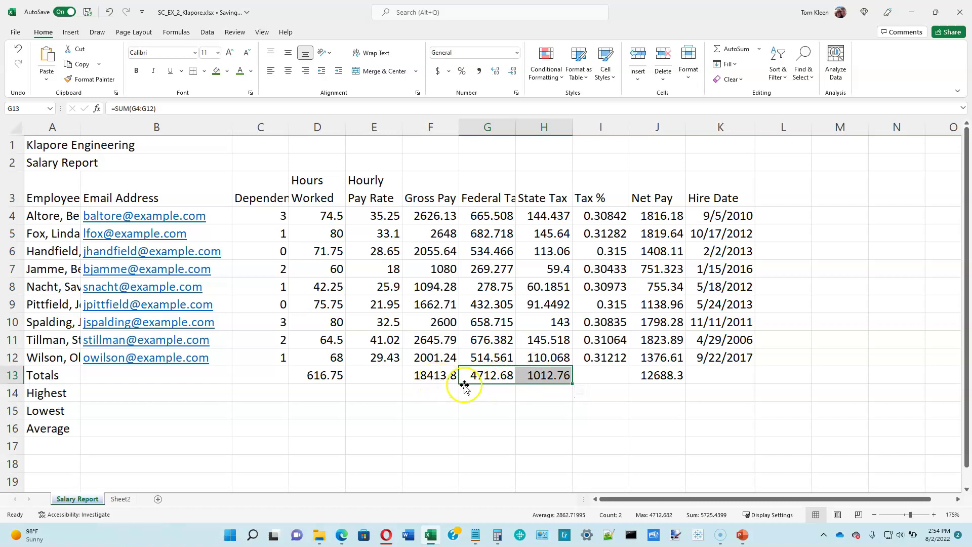
pyautogui.click(612, 358)
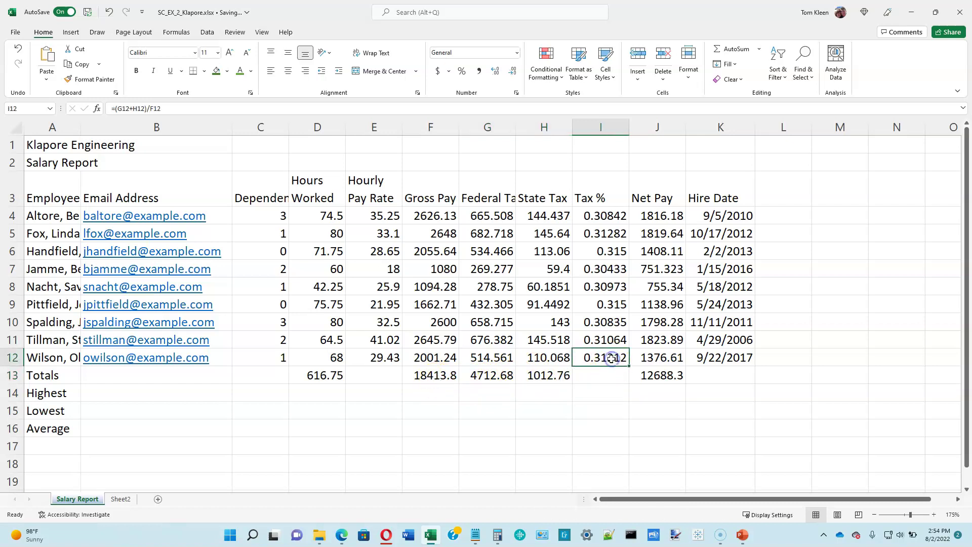
pyautogui.doubleClick(612, 358)
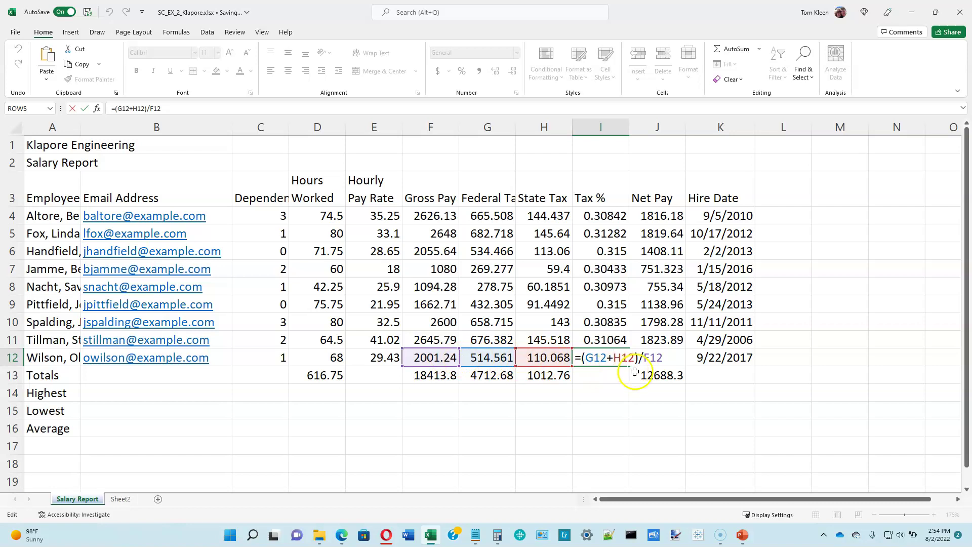
pyautogui.press('Escape')
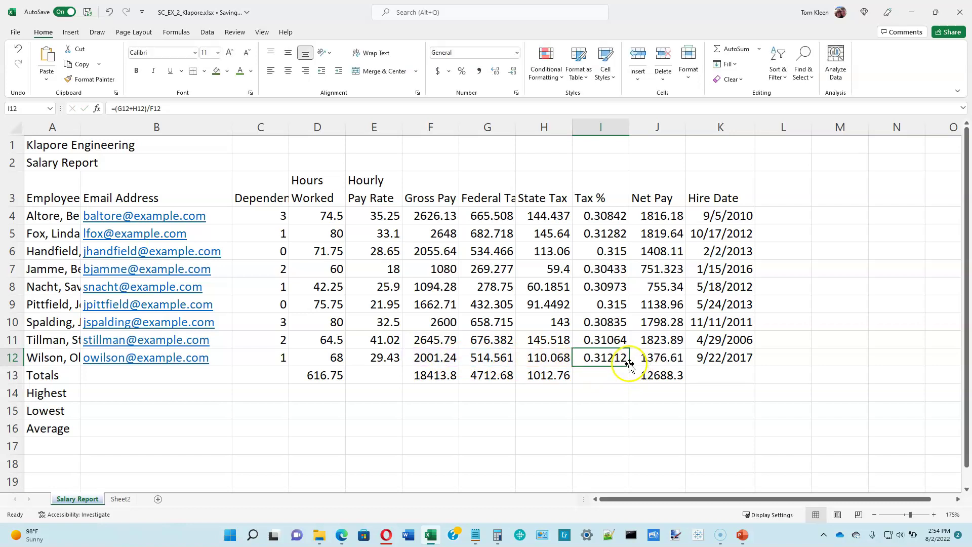
pyautogui.moveTo(627, 365); pyautogui.dragTo(628, 380)
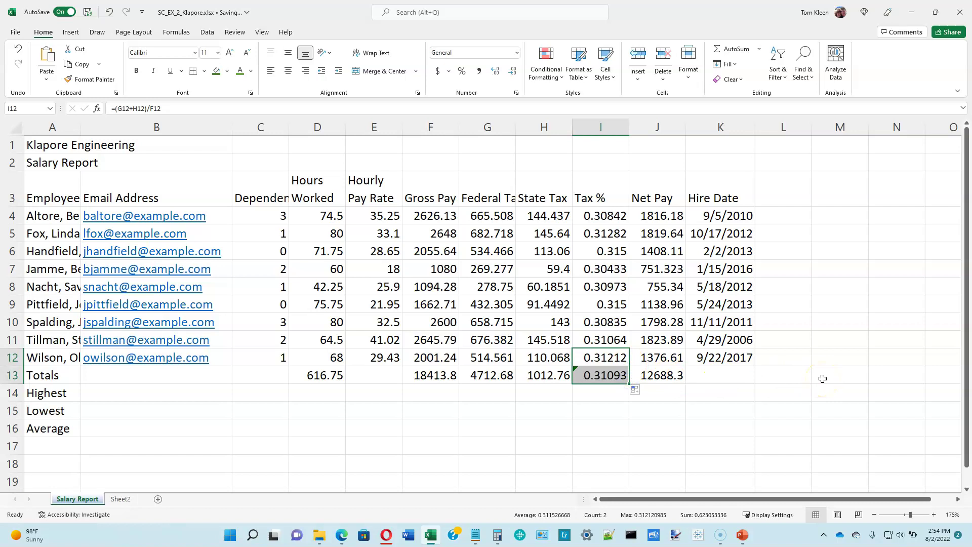
# Step: Ignore the inconsistent formula error flagged on the Tax % total in I13
pyautogui.click(592, 374)
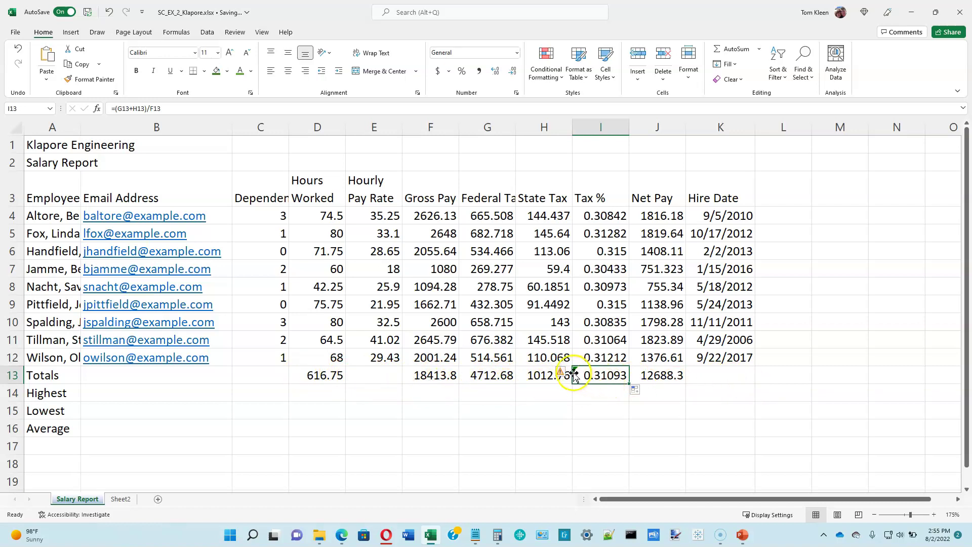
pyautogui.moveTo(566, 374)
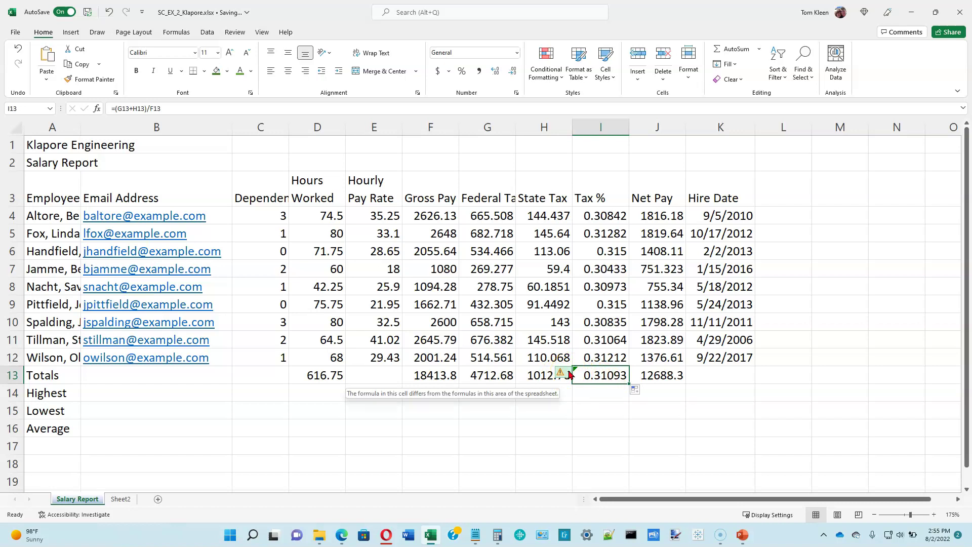
pyautogui.click(570, 375)
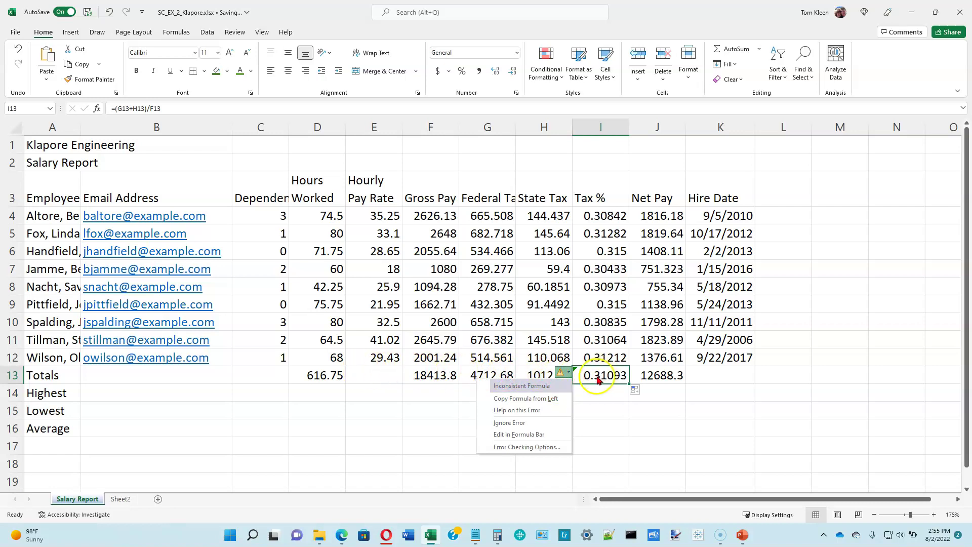
pyautogui.click(524, 425)
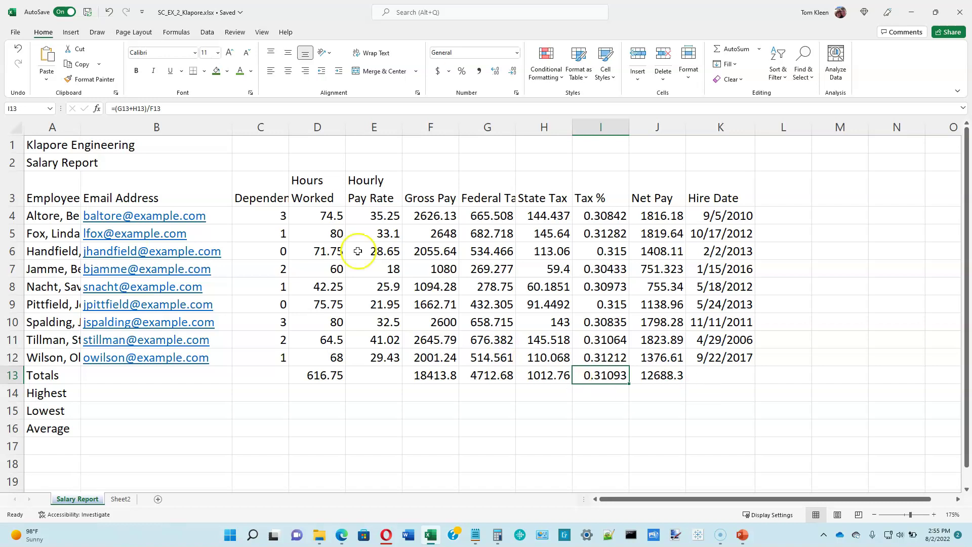
# Step: Enter a MAX formula for the Dependents column in C14, covering only the employee rows C4:C12
pyautogui.click(269, 394)
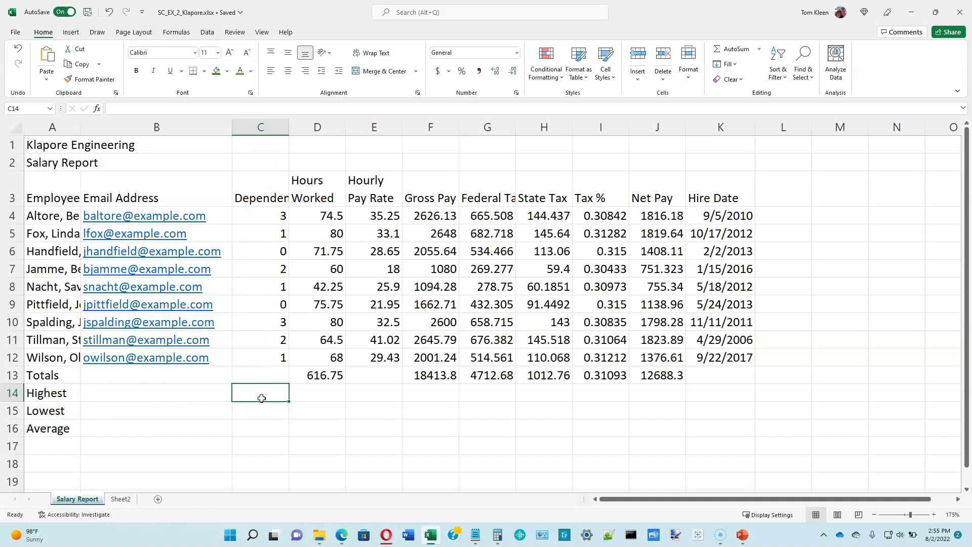
pyautogui.click(98, 110)
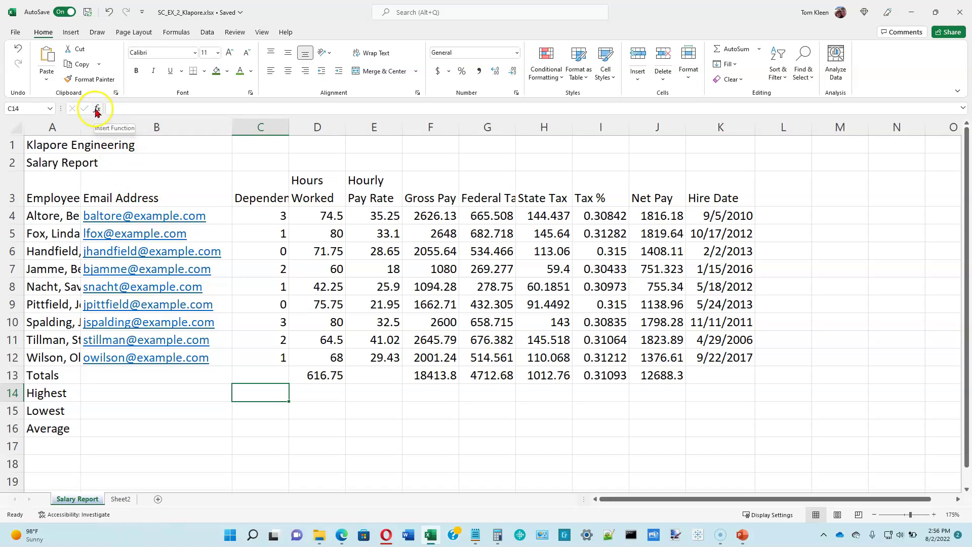
pyautogui.click(98, 111)
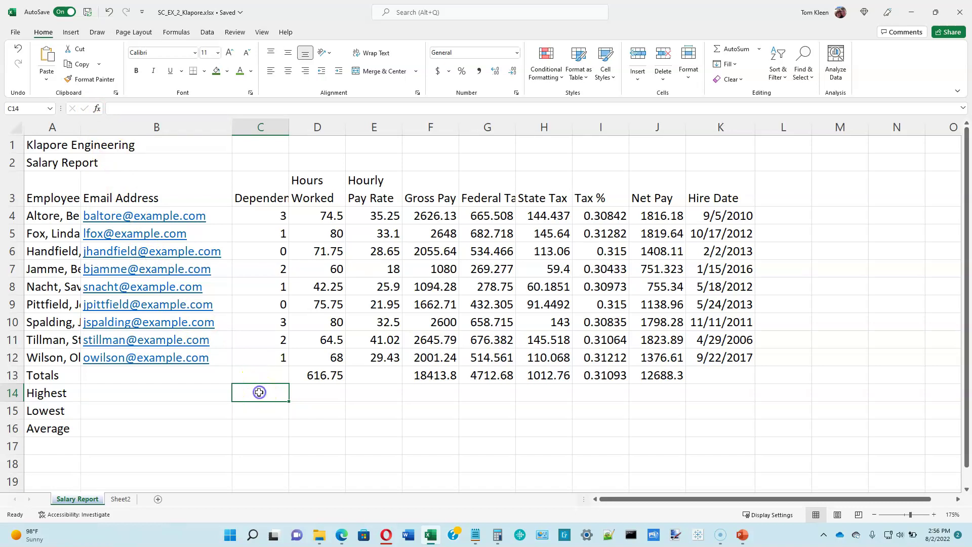
pyautogui.click(760, 49)
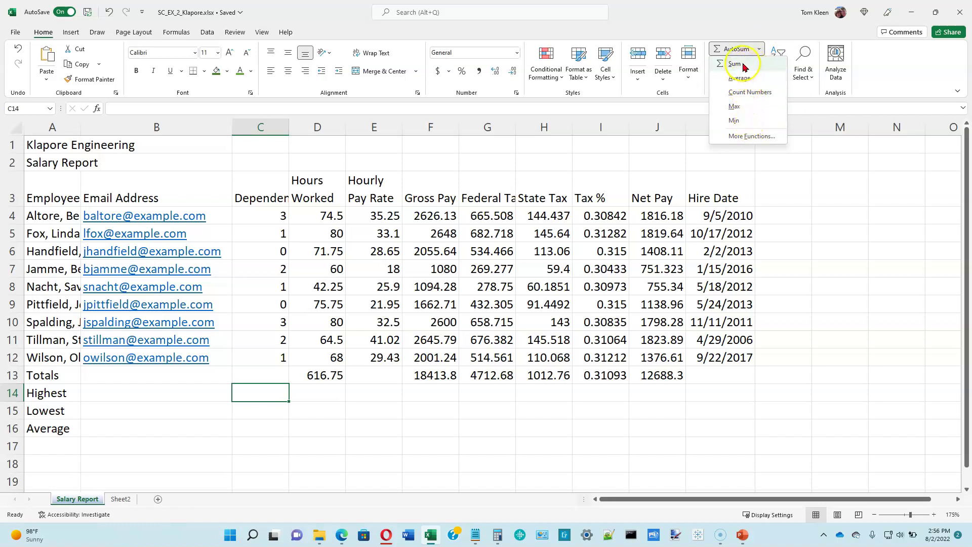
pyautogui.click(734, 107)
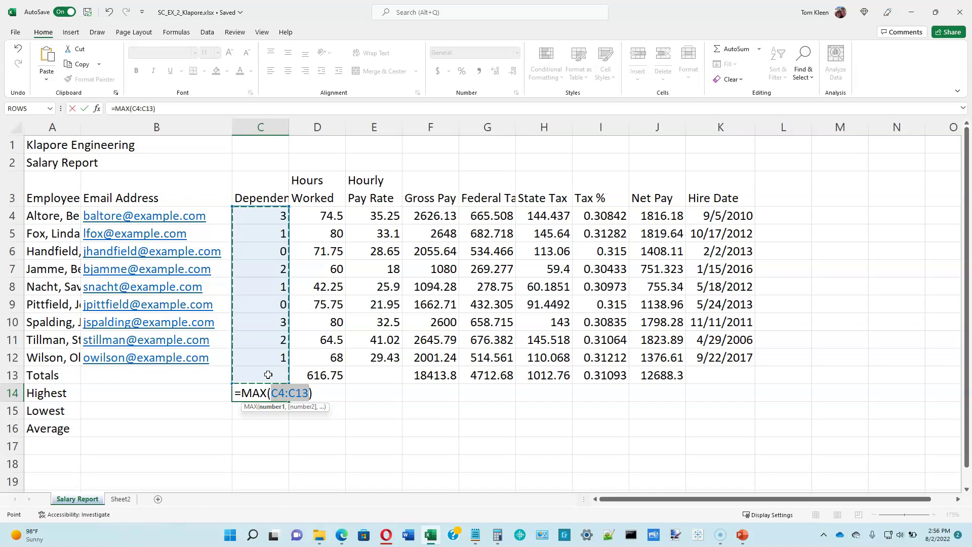
pyautogui.moveTo(273, 217); pyautogui.dragTo(269, 232)
pyautogui.moveTo(259, 310); pyautogui.dragTo(259, 355)
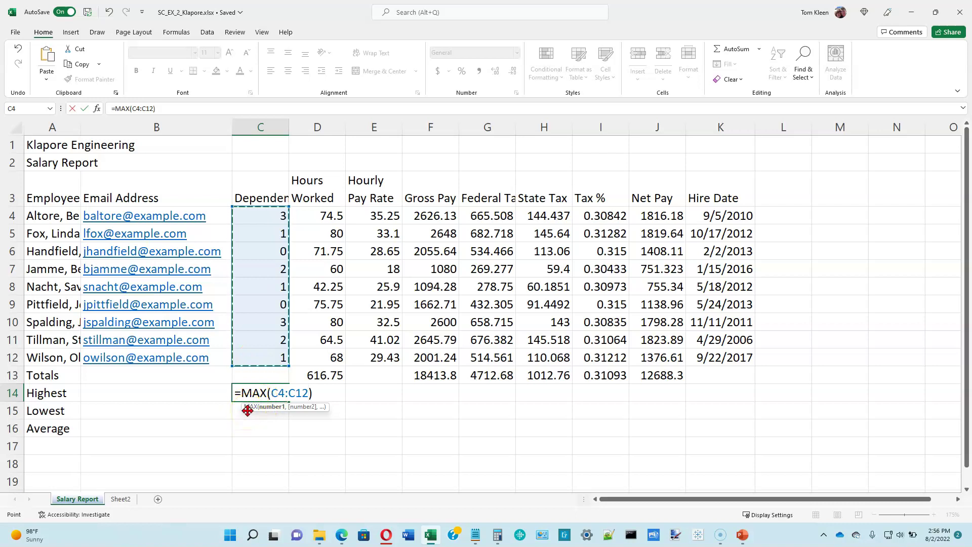
pyautogui.press('Return')
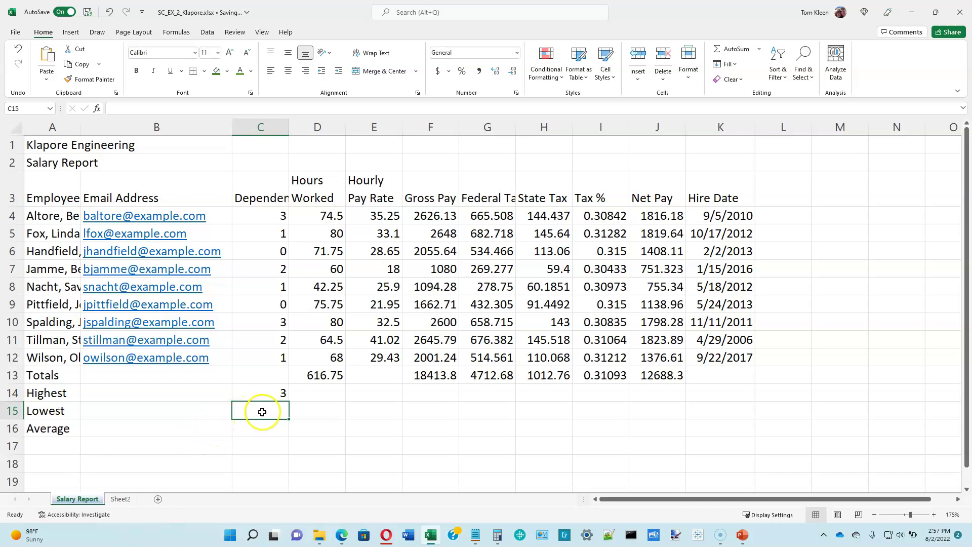
# Step: Enter a MIN formula for the Dependents column in C15, using the range C4:C12
pyautogui.click(760, 49)
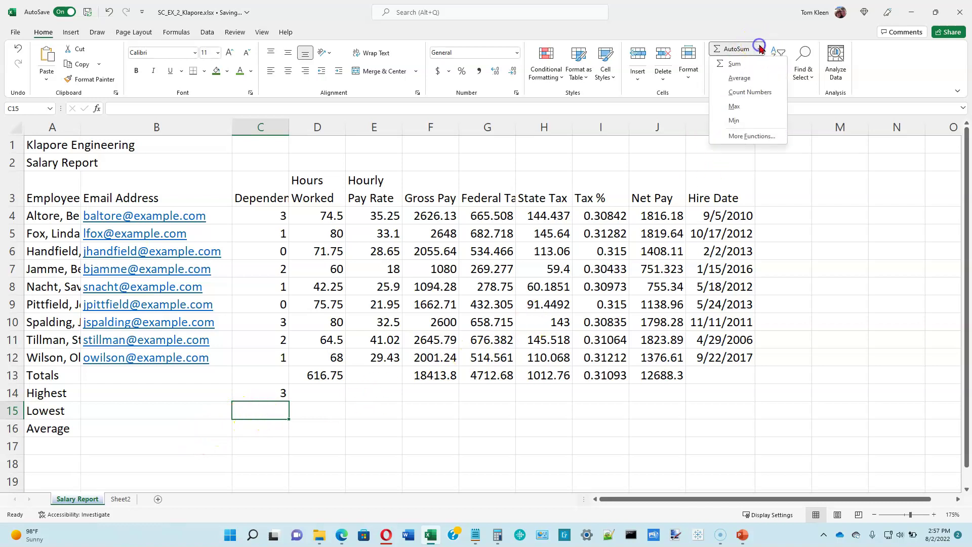
pyautogui.click(746, 121)
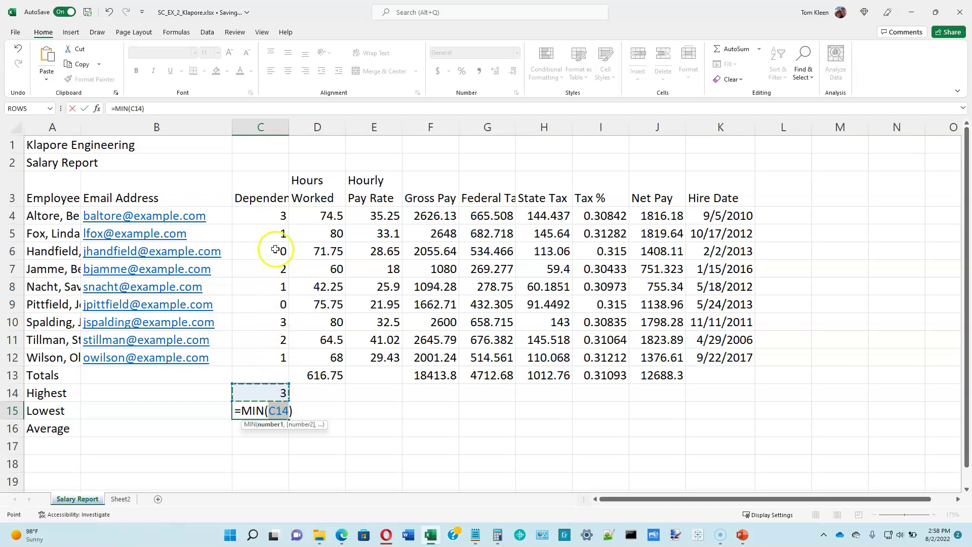
pyautogui.moveTo(268, 214); pyautogui.dragTo(264, 358)
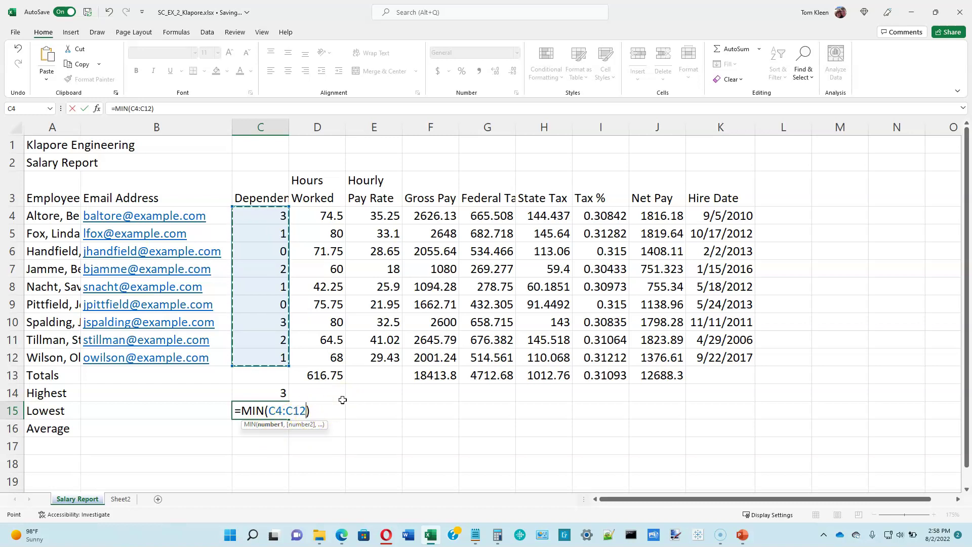
pyautogui.press('Return')
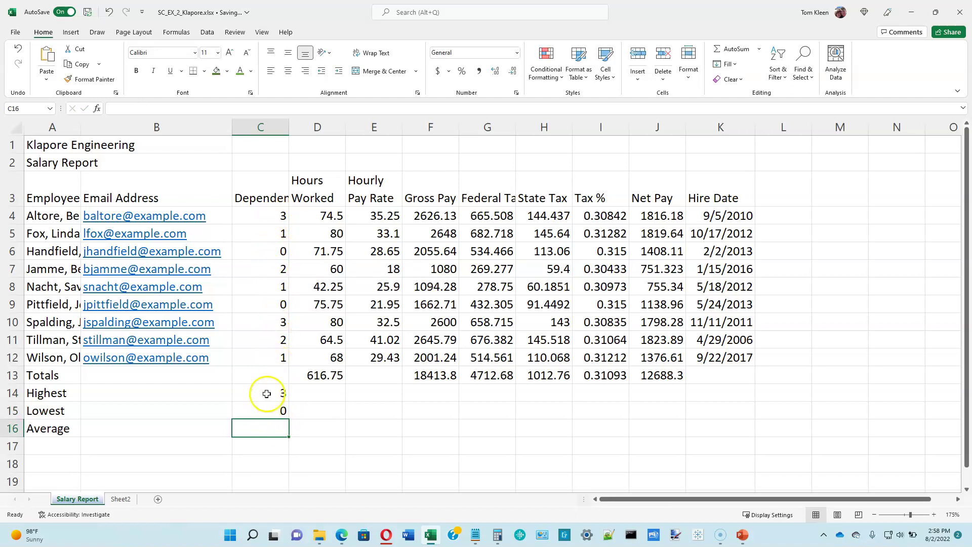
# Step: Use AutoSum's Average function in C16 to average the Dependents values in C4:C12
pyautogui.moveTo(275, 215); pyautogui.dragTo(272, 360)
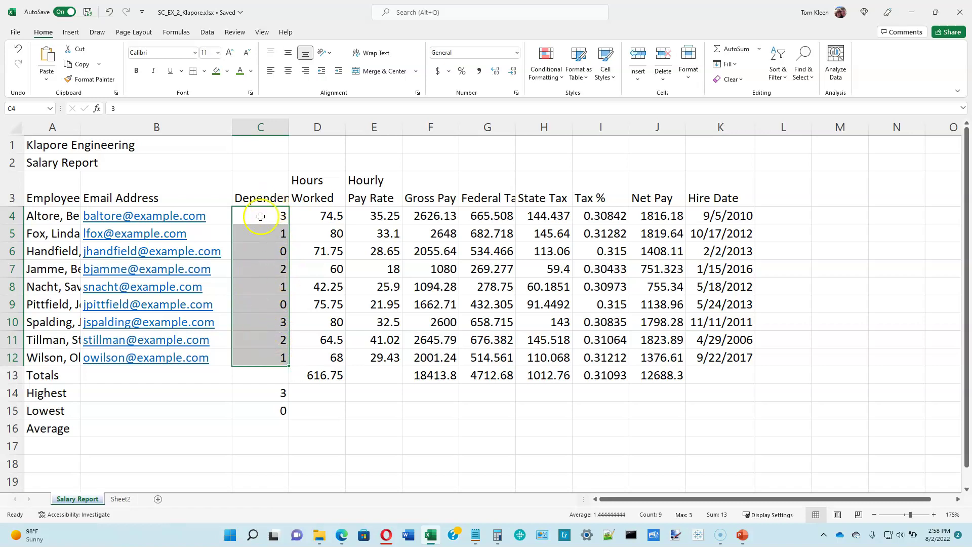
pyautogui.click(268, 428)
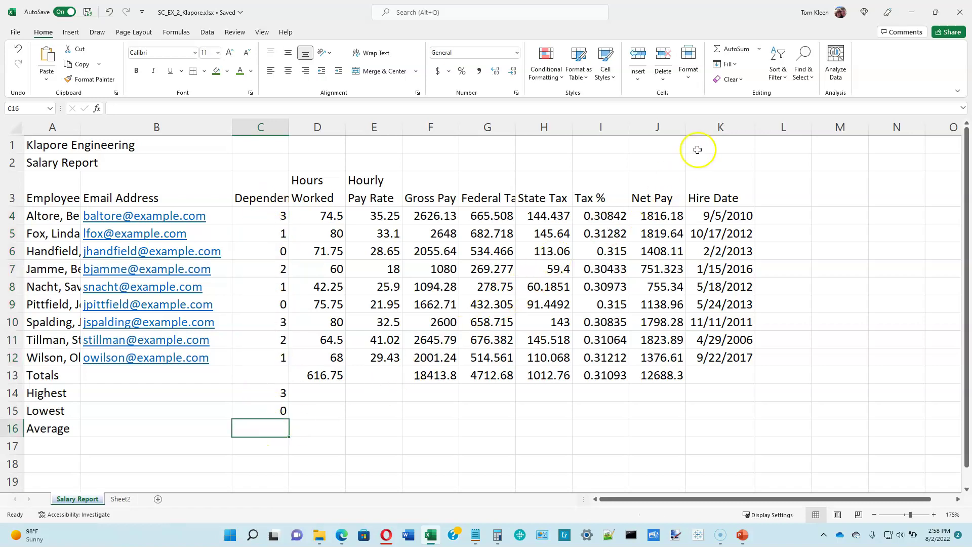
pyautogui.click(760, 50)
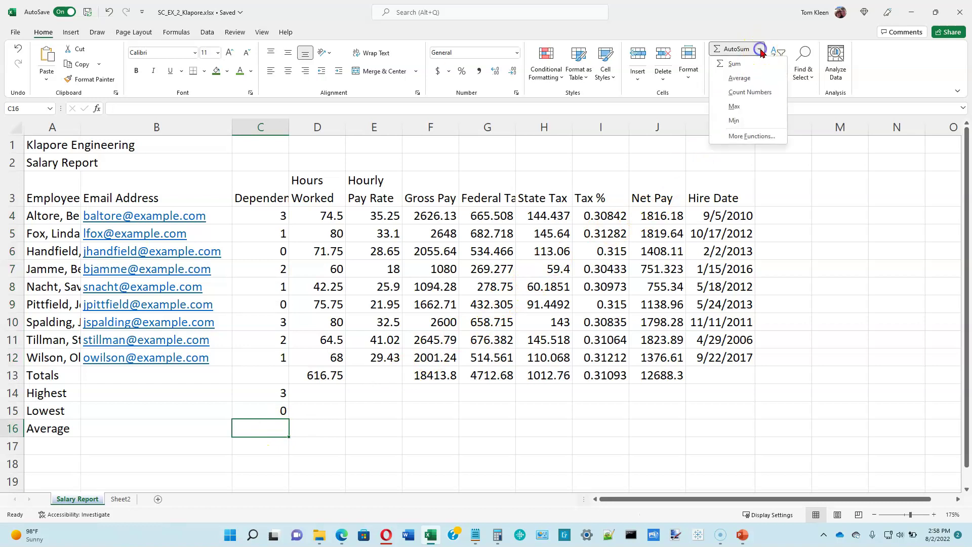
pyautogui.click(740, 79)
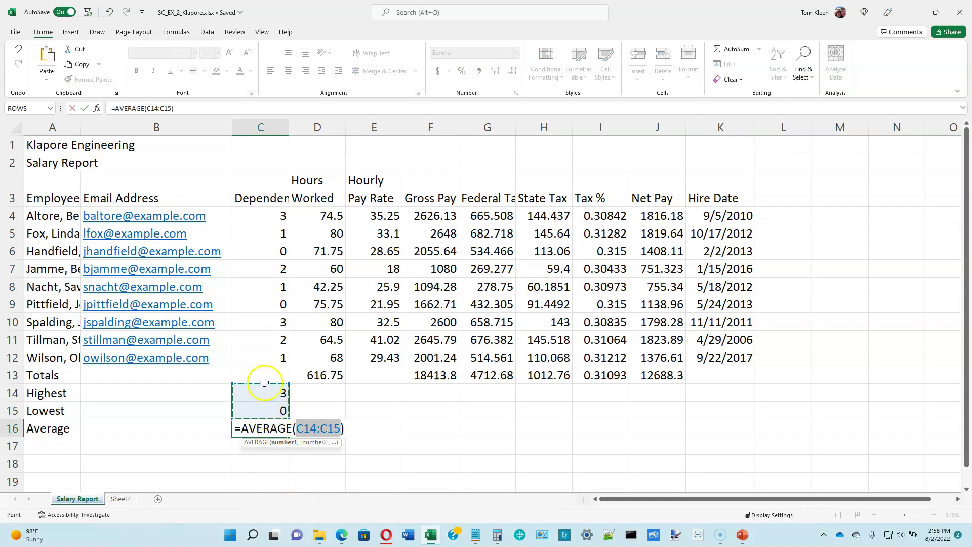
pyautogui.moveTo(264, 215); pyautogui.dragTo(256, 360)
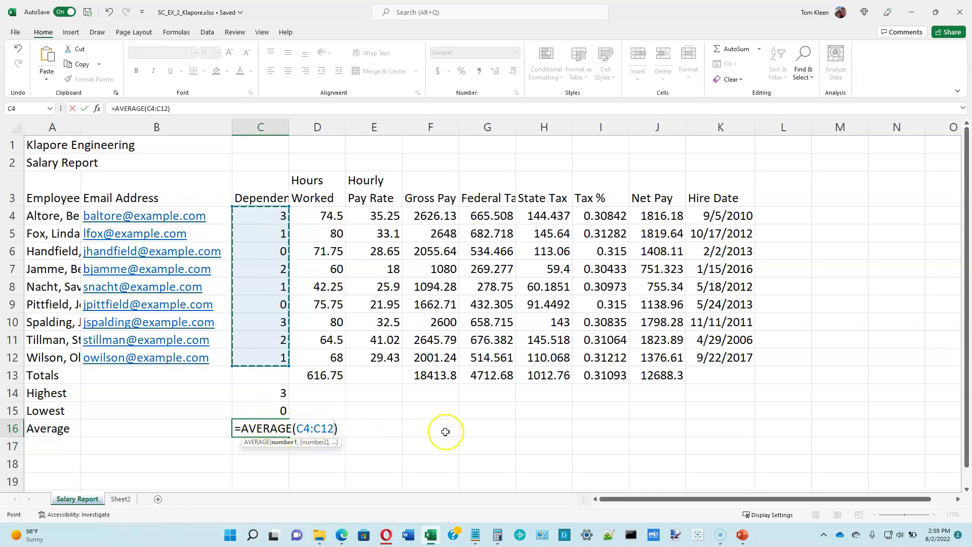
pyautogui.press('Return')
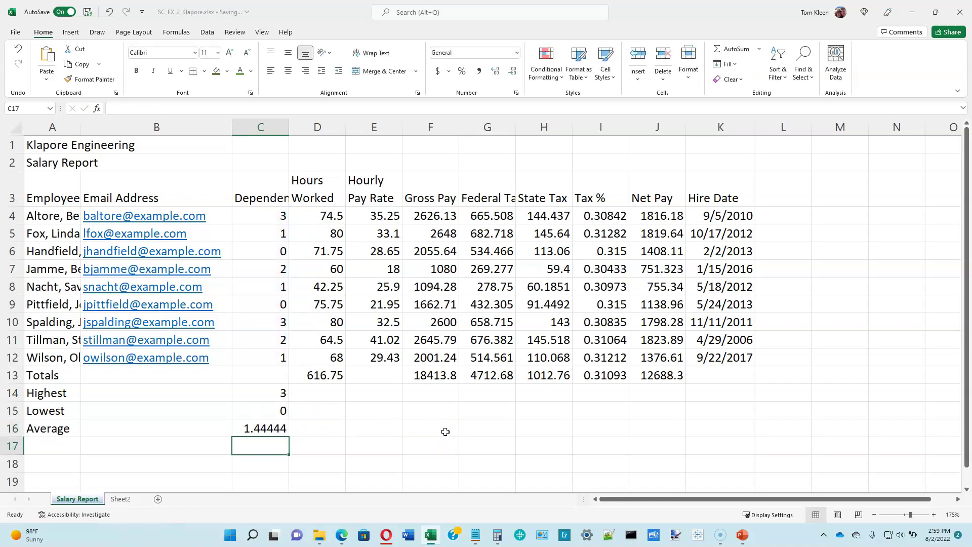
# Step: Clear C16 and write the Dependents average there by hand as =average(C4:C12)
pyautogui.click(268, 428)
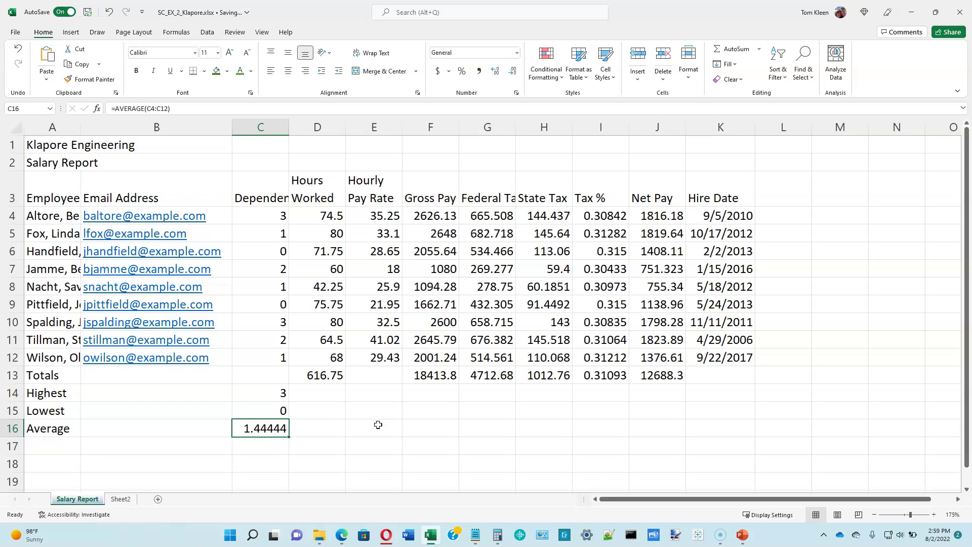
pyautogui.press('Delete')
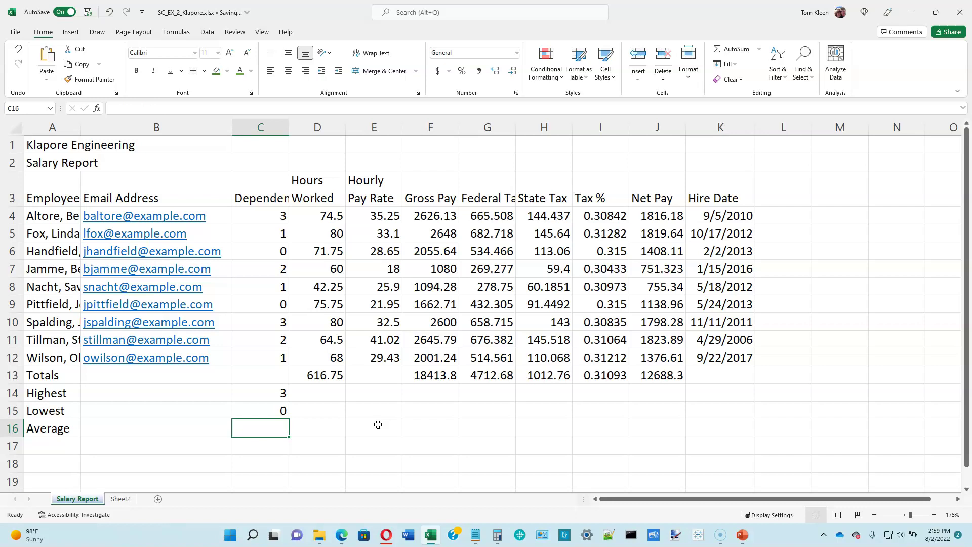
pyautogui.write('=')
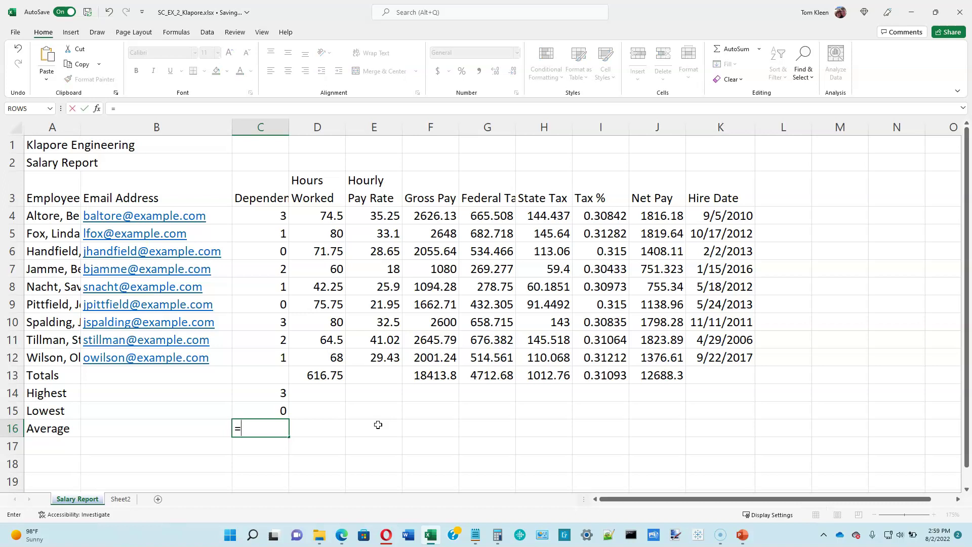
pyautogui.write('average')
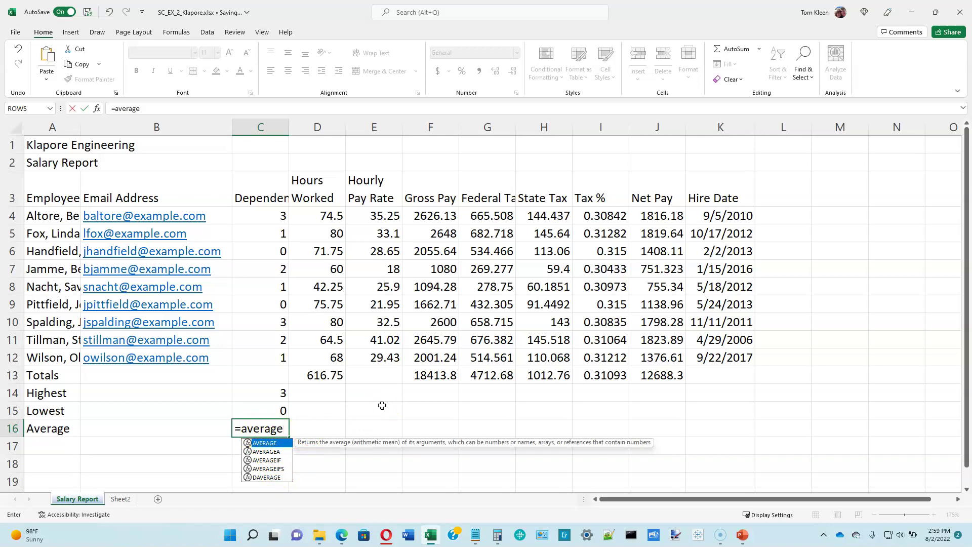
pyautogui.write('(')
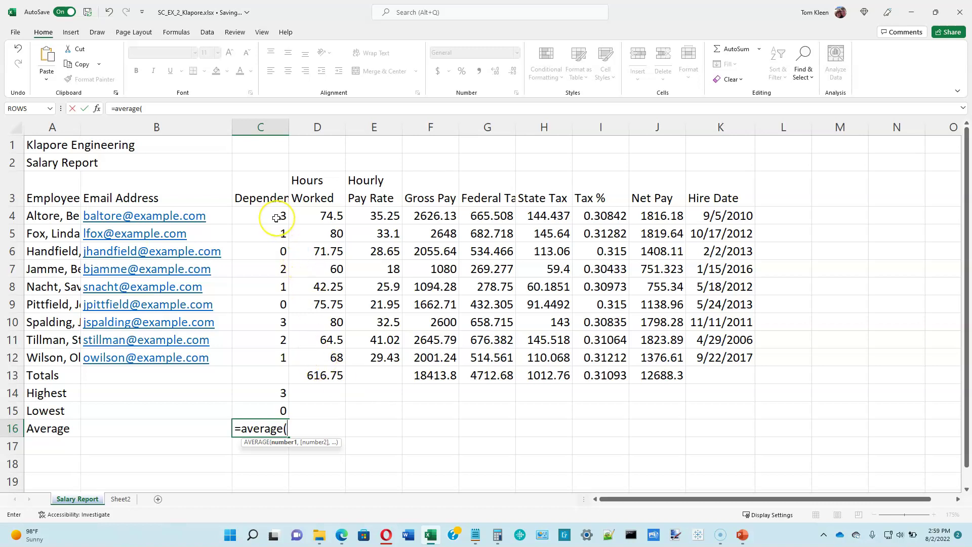
pyautogui.moveTo(276, 218); pyautogui.dragTo(268, 357)
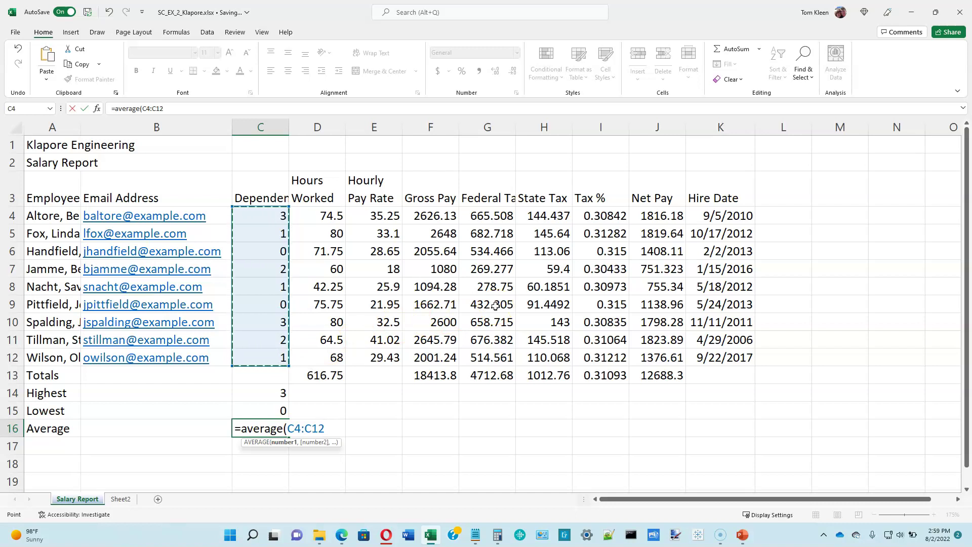
pyautogui.write(')')
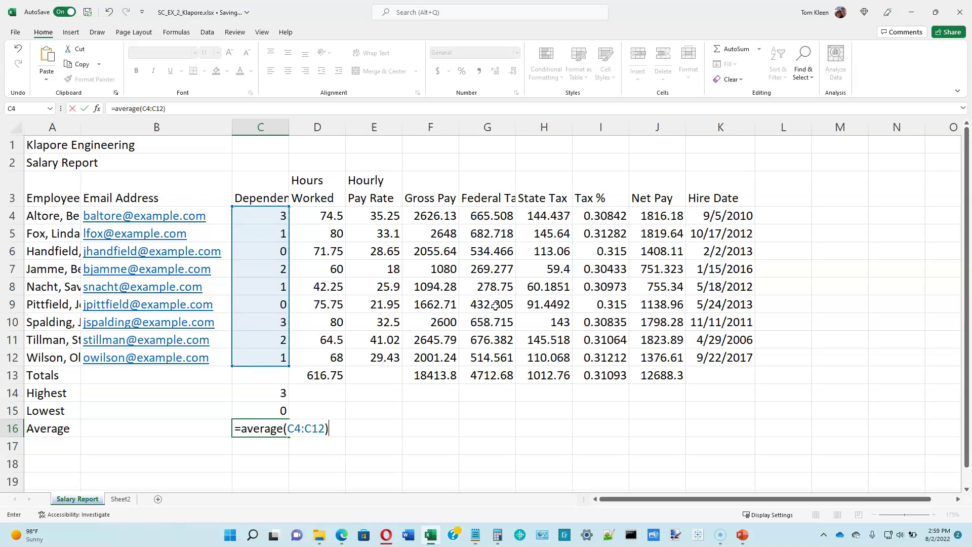
pyautogui.press('Return')
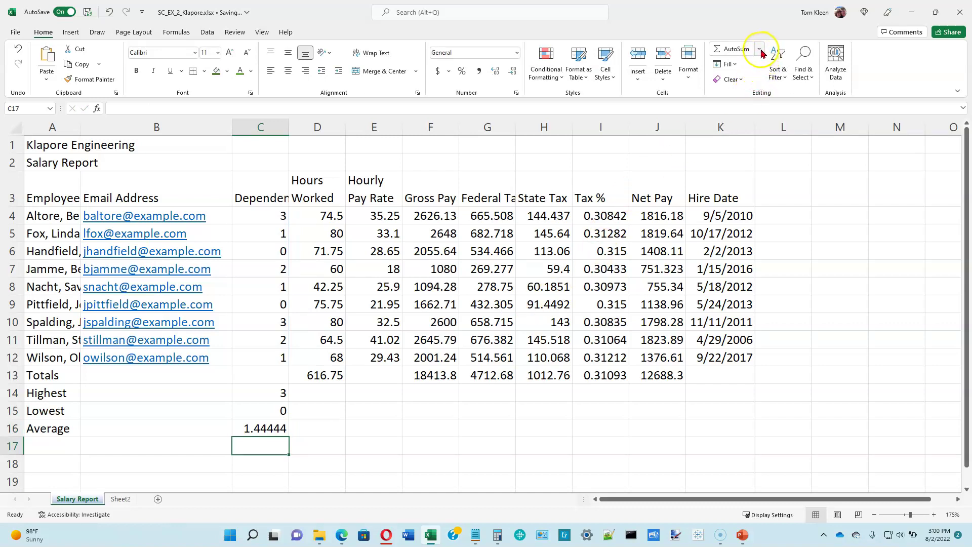
pyautogui.click(760, 51)
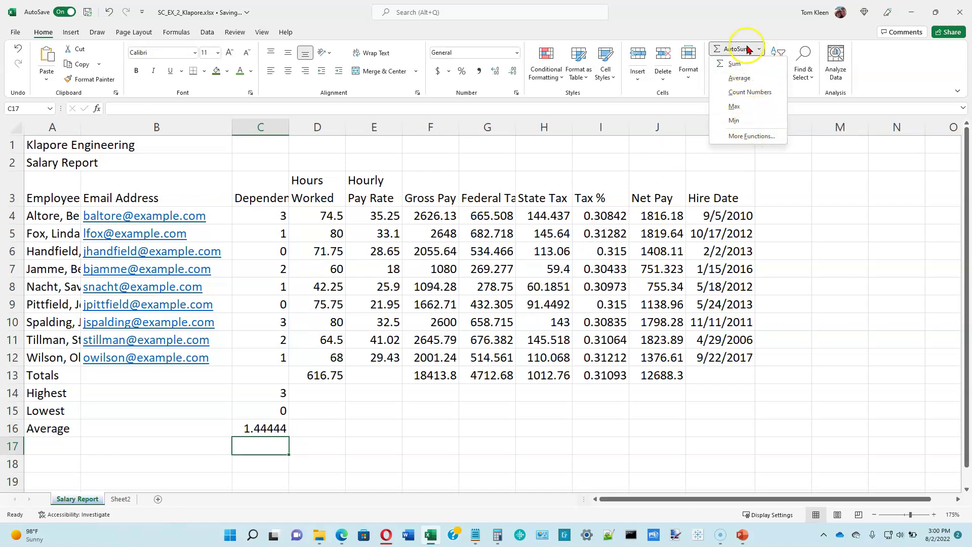
pyautogui.click(262, 427)
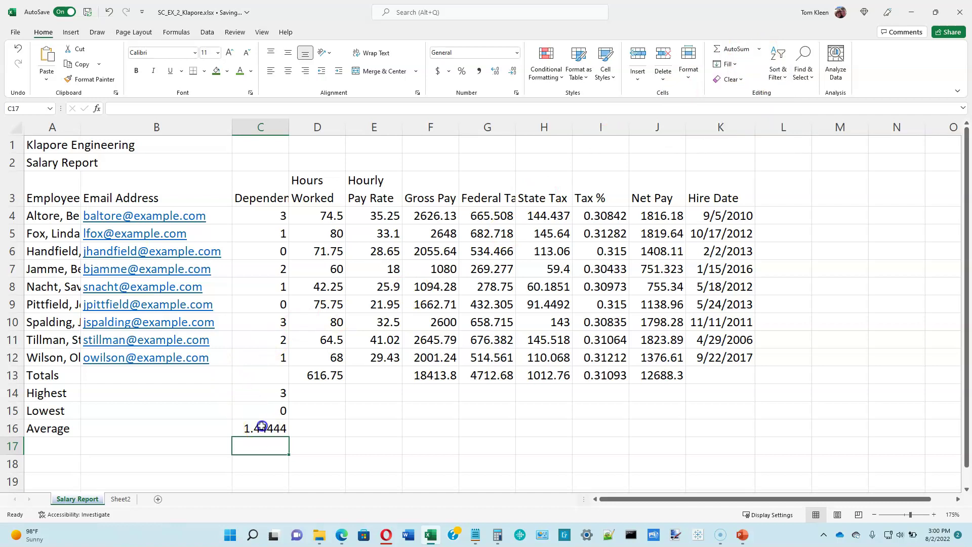
pyautogui.click(263, 427)
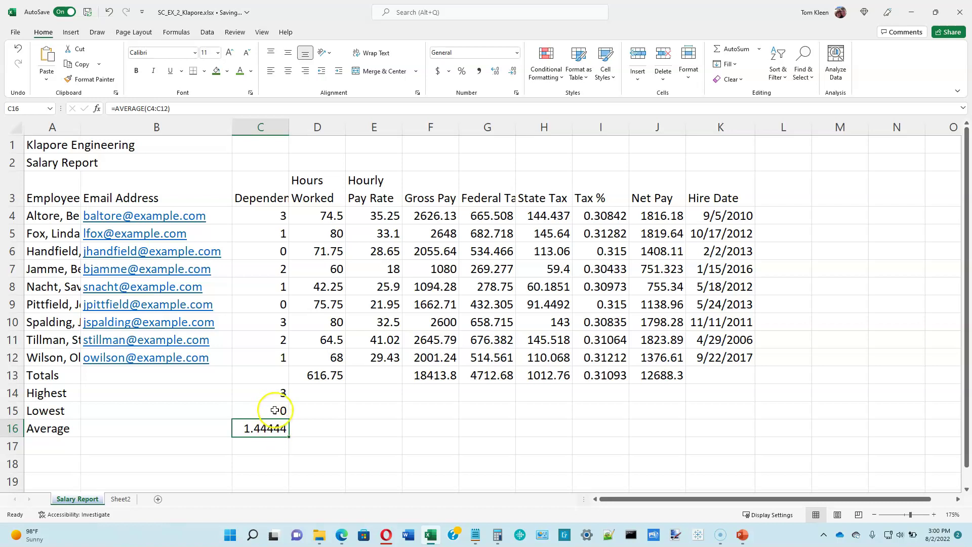
# Step: Fill the Highest, Lowest and Average formulas in C14:C16 across through column J, and clear the Tax % average in I16
pyautogui.moveTo(251, 393); pyautogui.dragTo(264, 427)
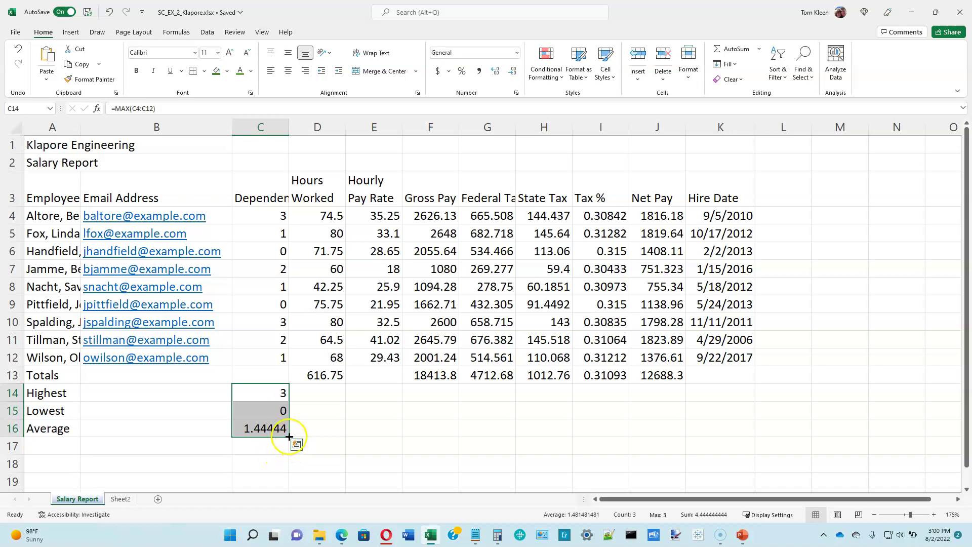
pyautogui.moveTo(289, 436); pyautogui.dragTo(671, 437)
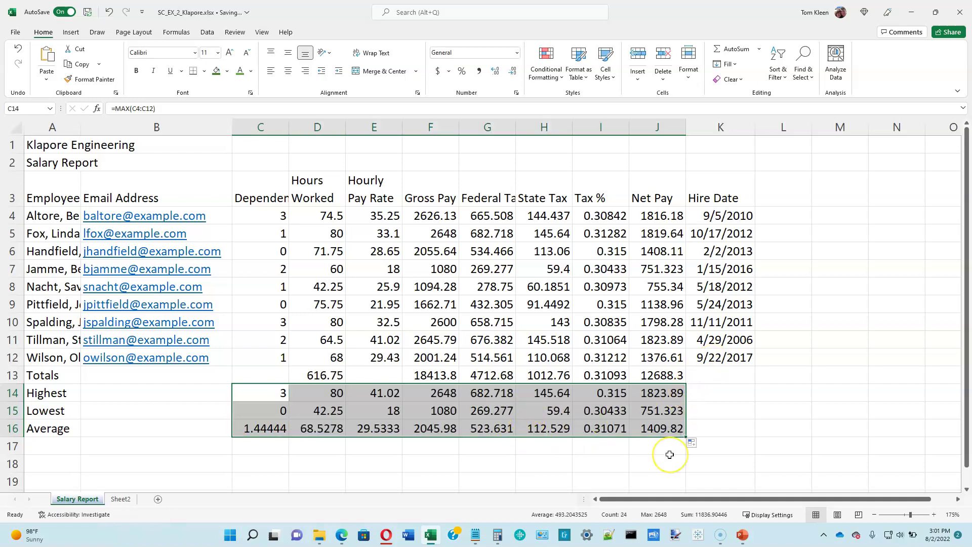
pyautogui.click(607, 428)
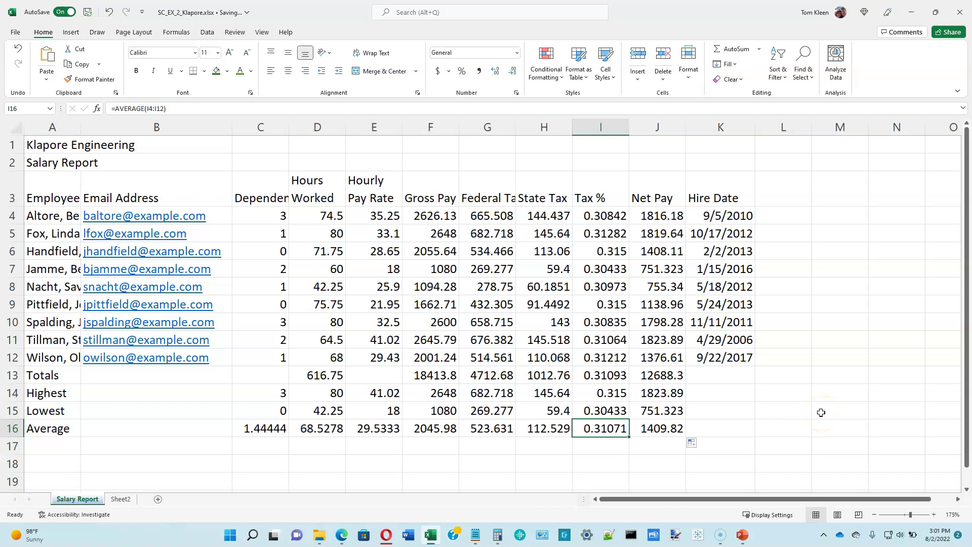
pyautogui.press('Delete')
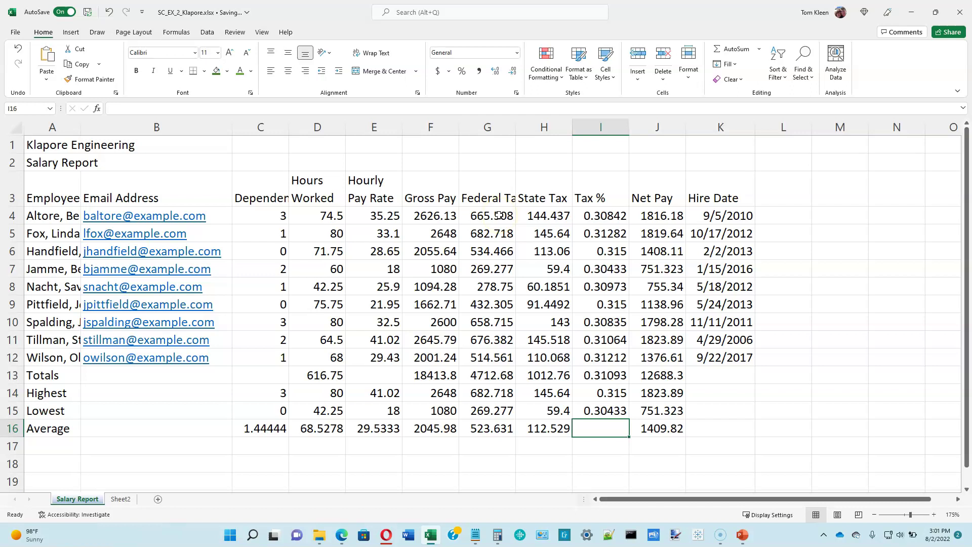
# Step: Review the Federal Tax formulas in cells G4 and G7
pyautogui.doubleClick(499, 215)
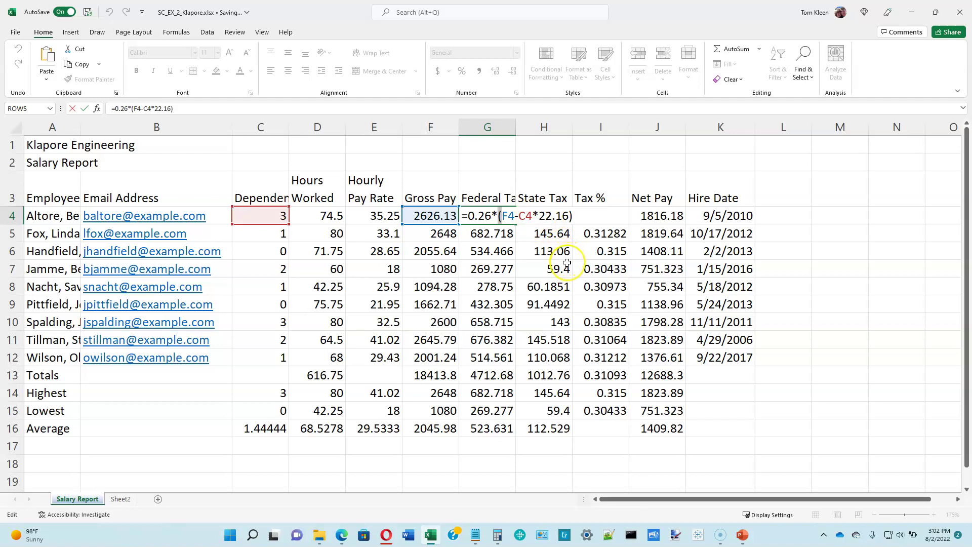
pyautogui.hotkey('ctrl', 'Return')
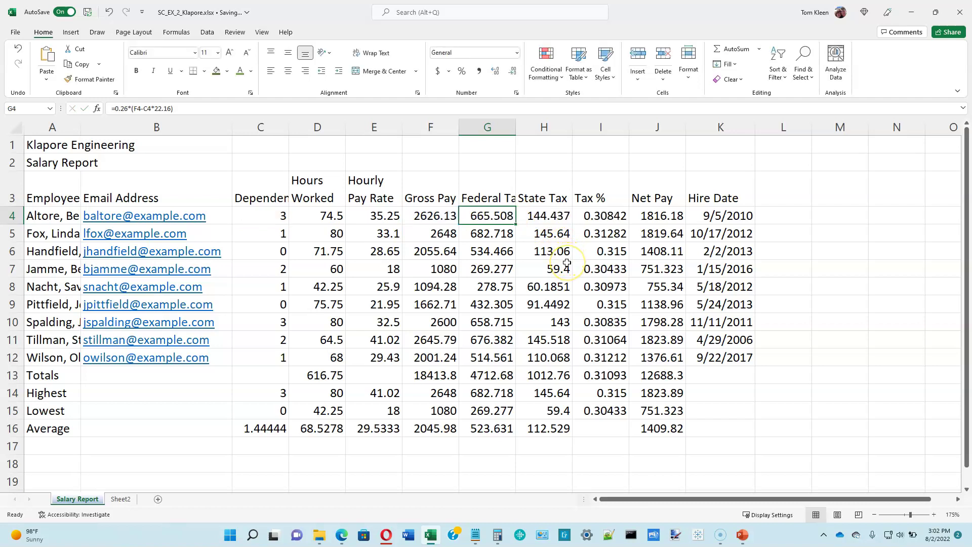
pyautogui.doubleClick(492, 269)
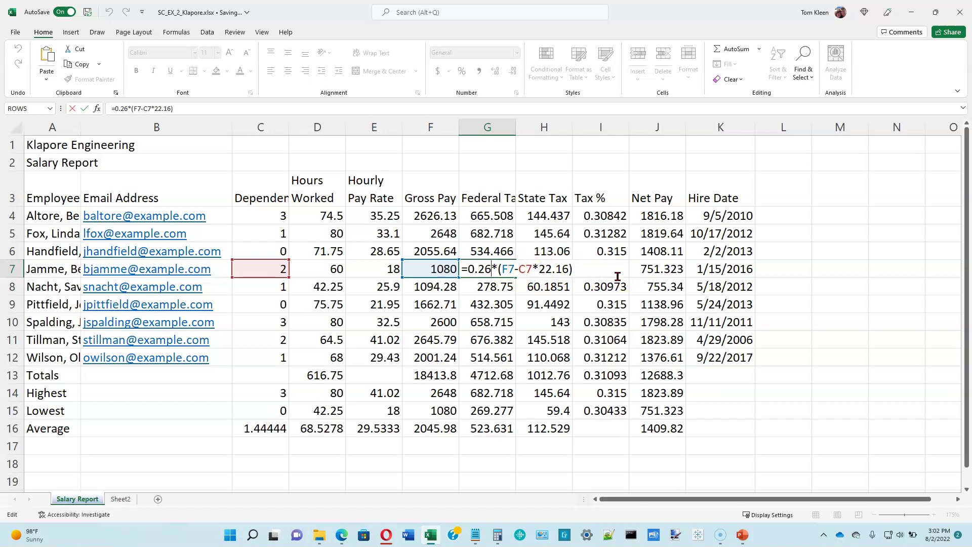
pyautogui.hotkey('ctrl', 'Return')
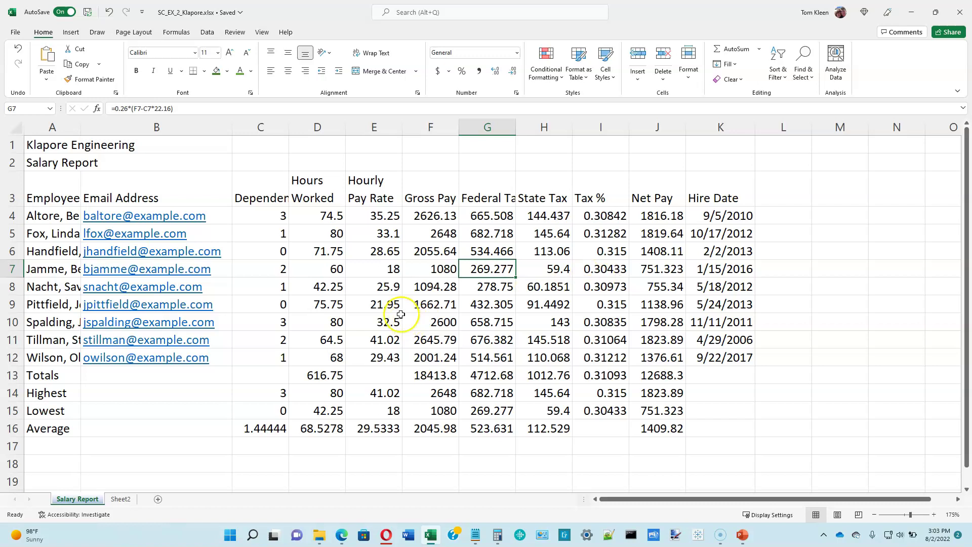
# Step: Apply the Gallery theme to the workbook
pyautogui.click(137, 32)
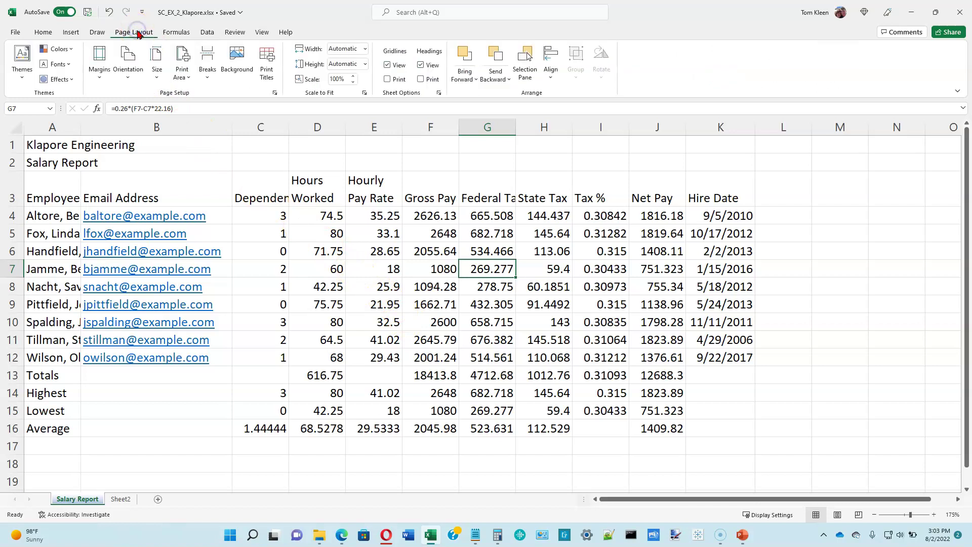
pyautogui.click(21, 77)
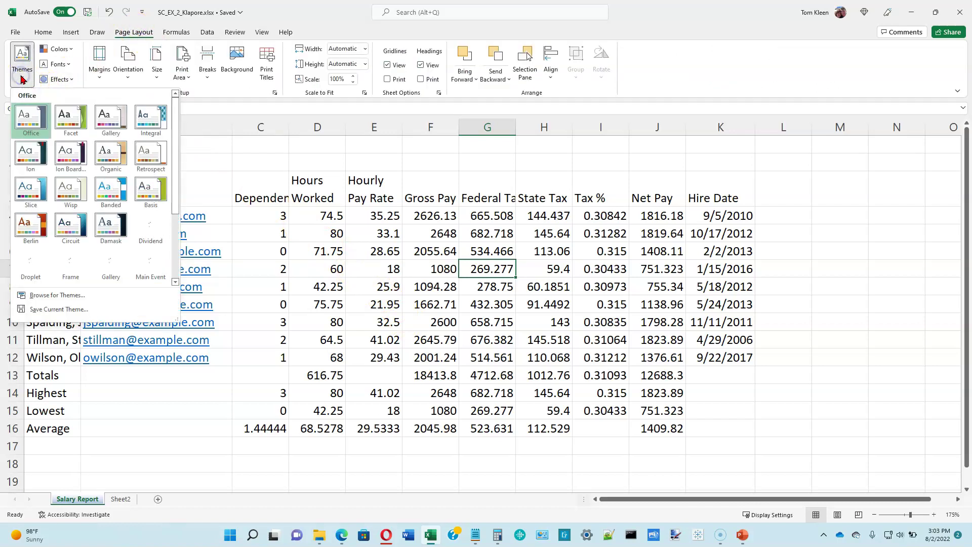
pyautogui.click(32, 123)
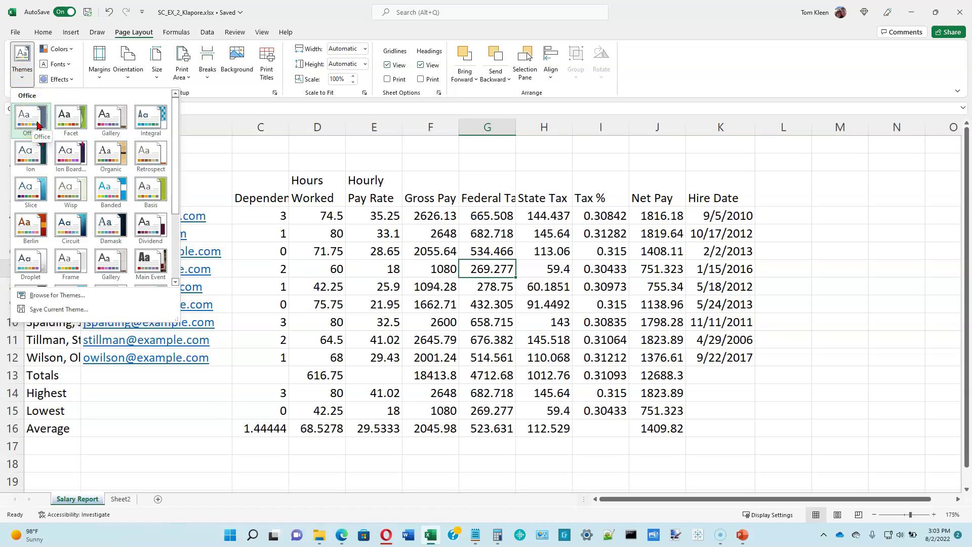
pyautogui.click(110, 124)
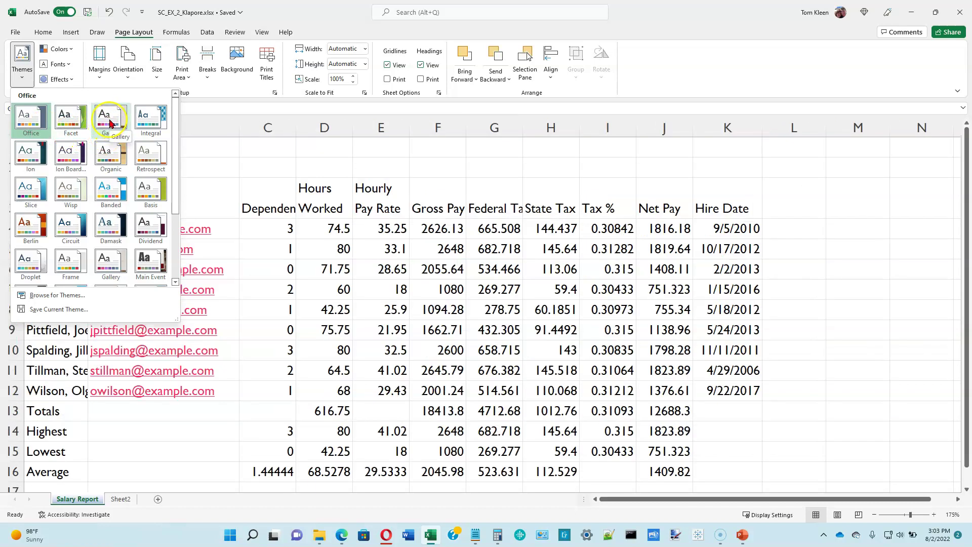
pyautogui.click(110, 124)
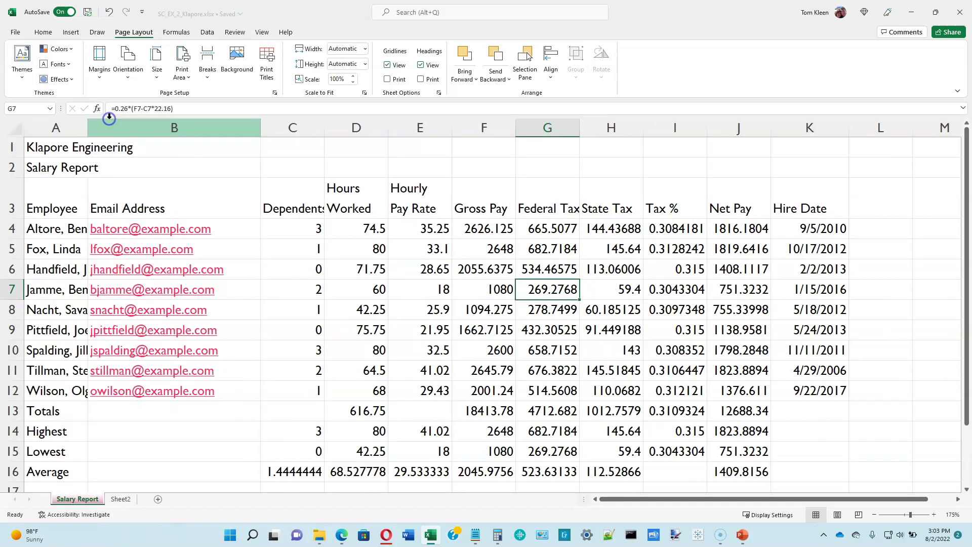
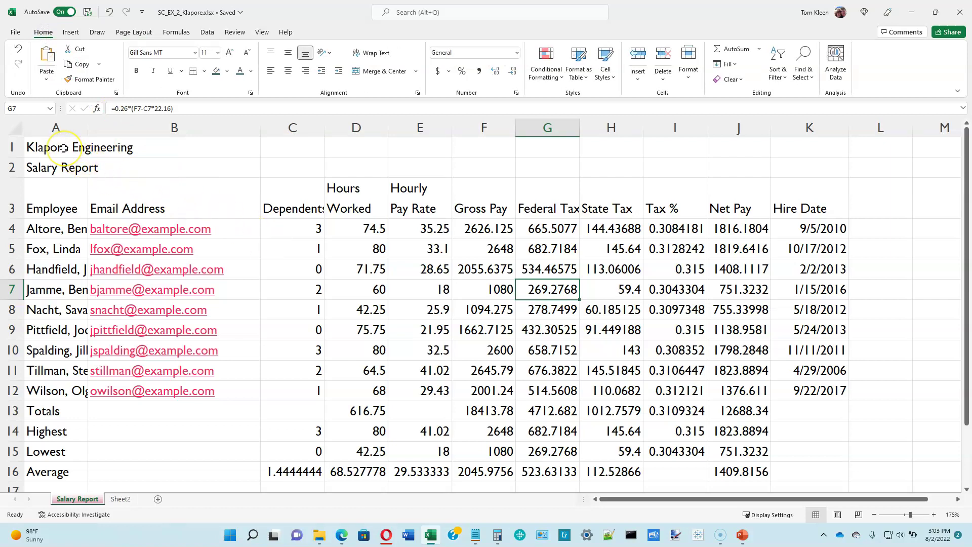
# Step: Try to merge and center both title rows together across A1:K2
pyautogui.moveTo(63, 148); pyautogui.dragTo(806, 154)
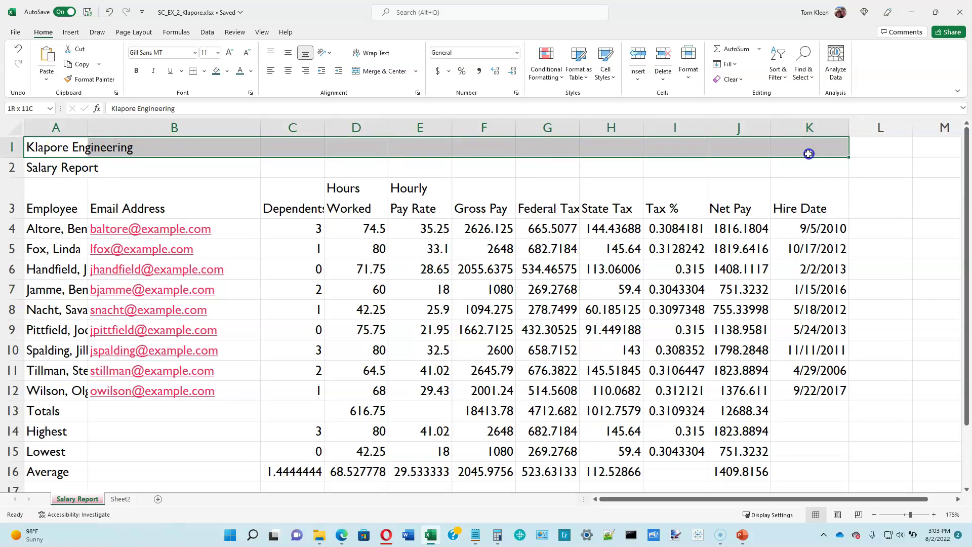
pyautogui.moveTo(808, 154); pyautogui.dragTo(808, 166)
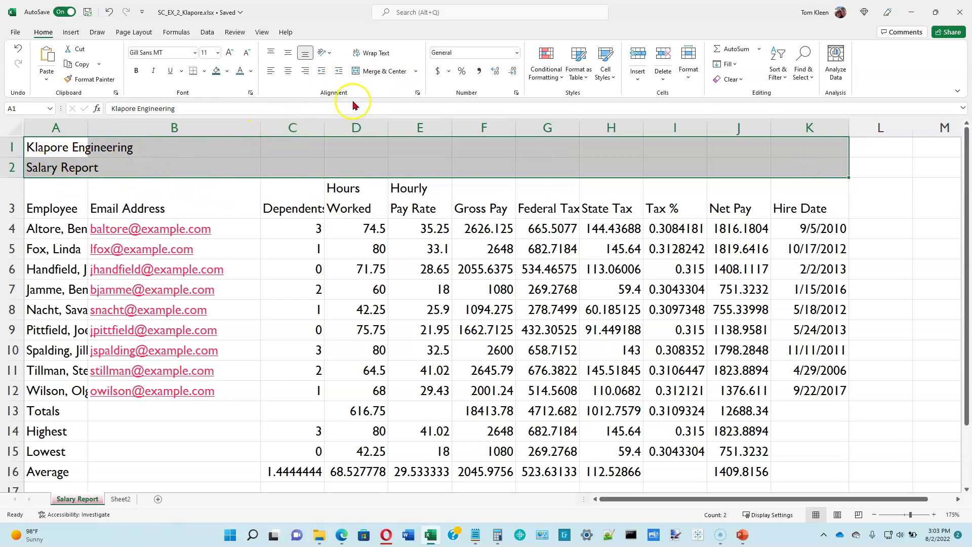
pyautogui.click(372, 72)
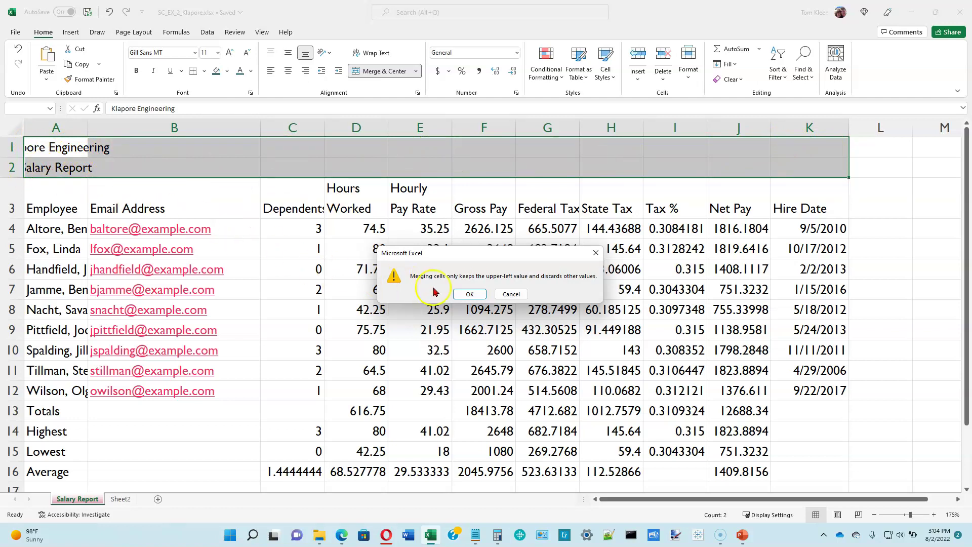
pyautogui.click(507, 294)
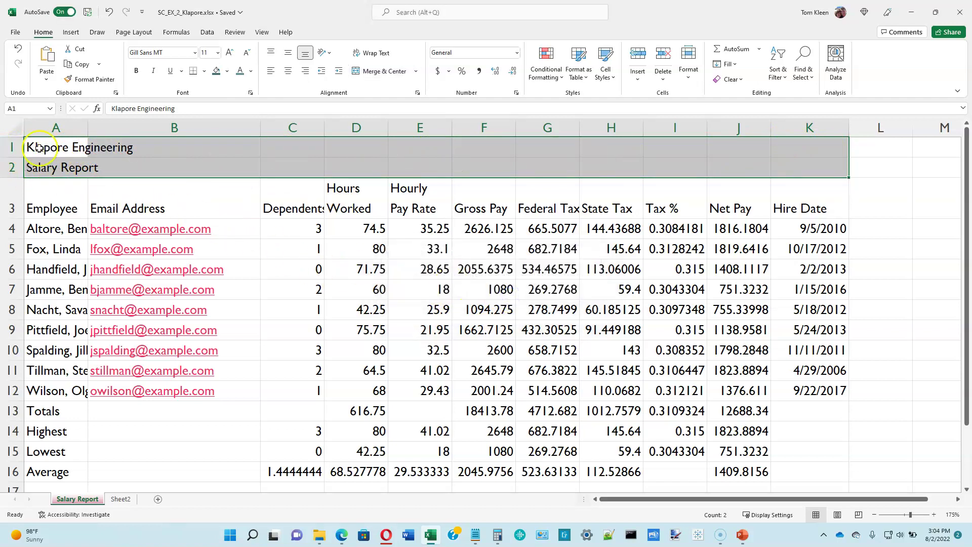
# Step: Apply the Title cell style to the company name row A1:K1 and the Salary Report row A2:K2
pyautogui.moveTo(68, 152); pyautogui.dragTo(800, 155)
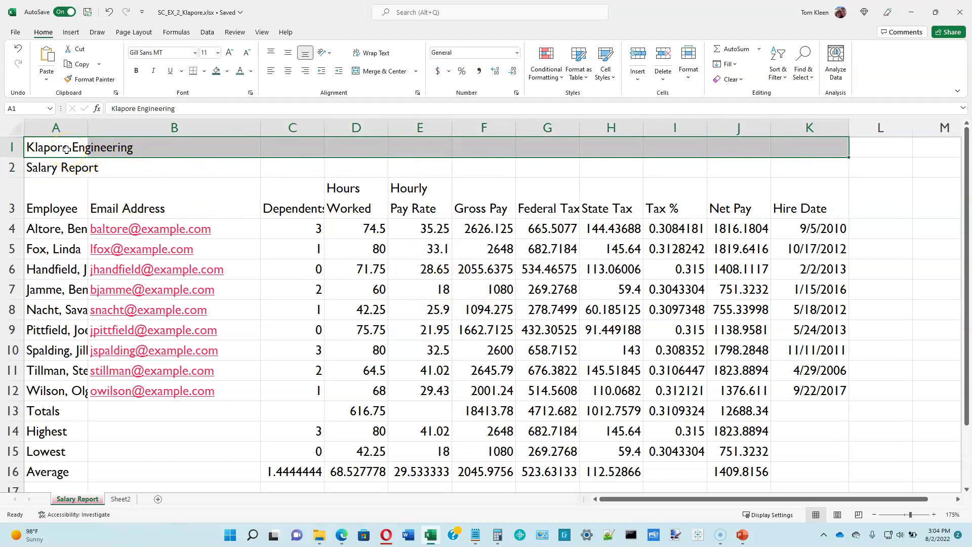
pyautogui.click(610, 75)
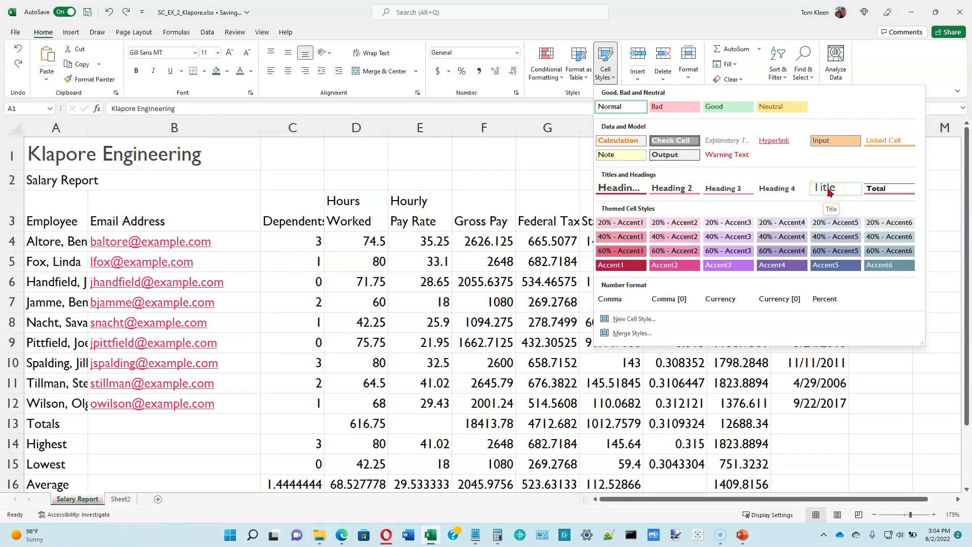
pyautogui.click(828, 189)
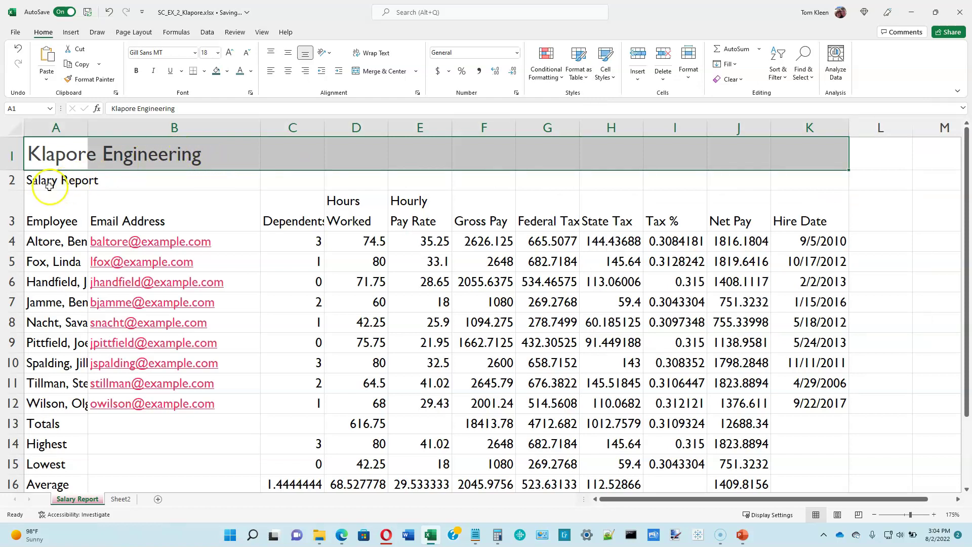
pyautogui.moveTo(51, 183); pyautogui.dragTo(846, 184)
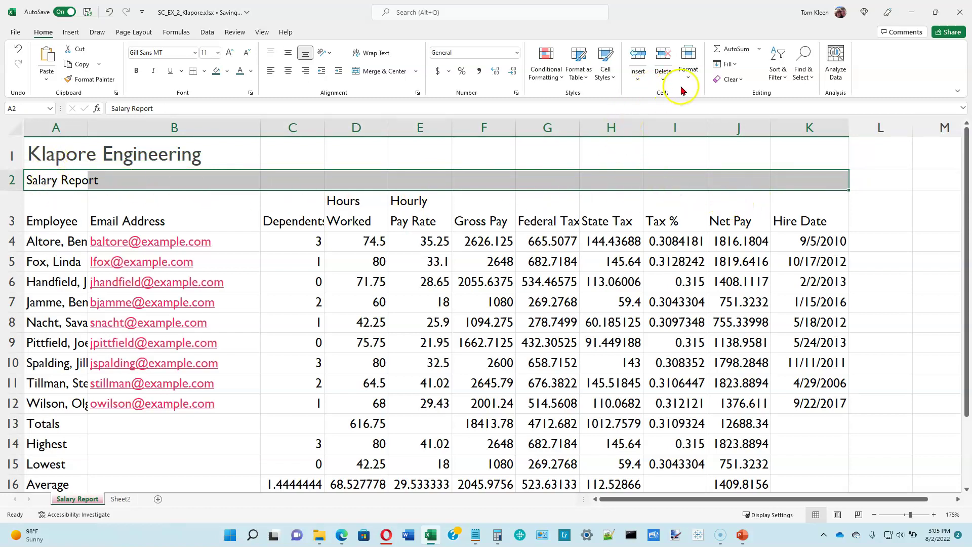
pyautogui.click(614, 78)
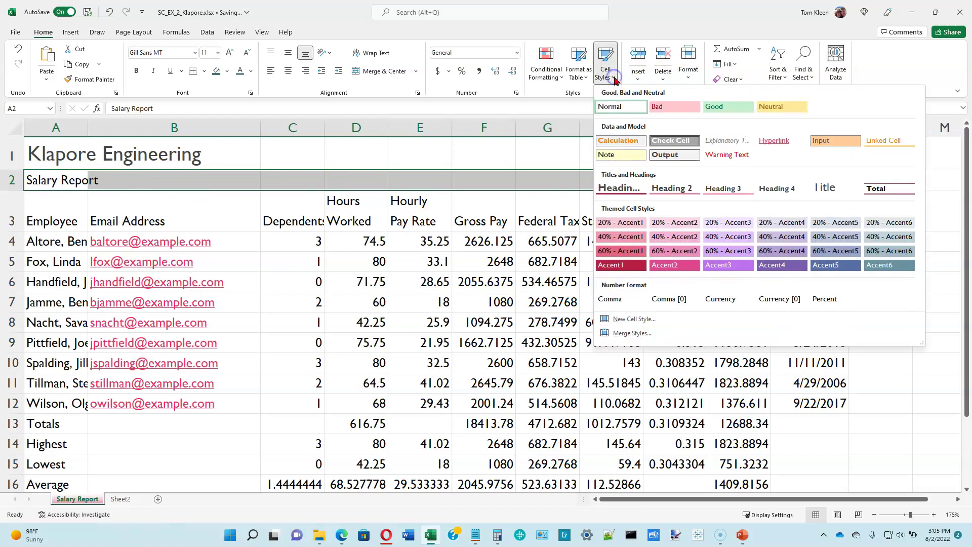
pyautogui.click(825, 188)
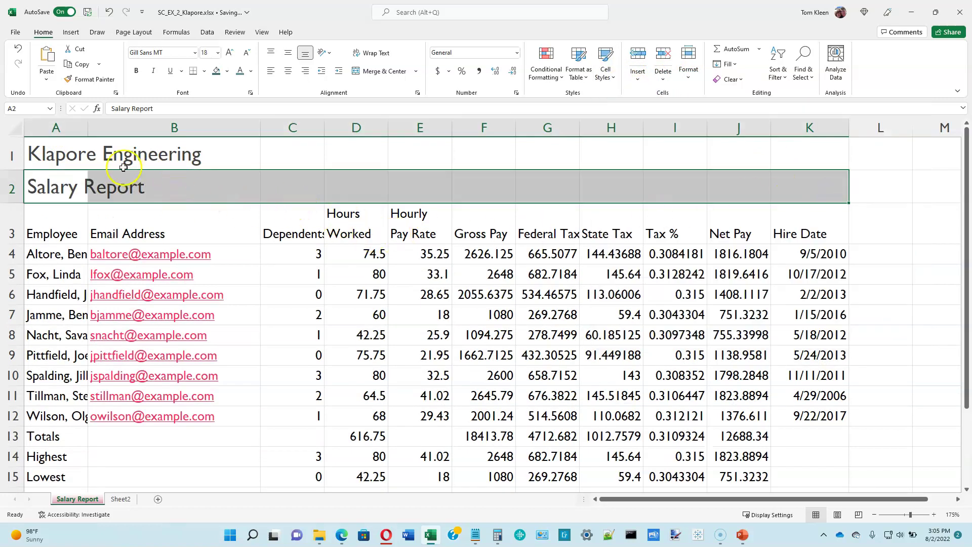
# Step: Merge and center the company name across A1:K1 and the report title across A2:K2 separately
pyautogui.moveTo(75, 152); pyautogui.dragTo(809, 165)
pyautogui.click(388, 71)
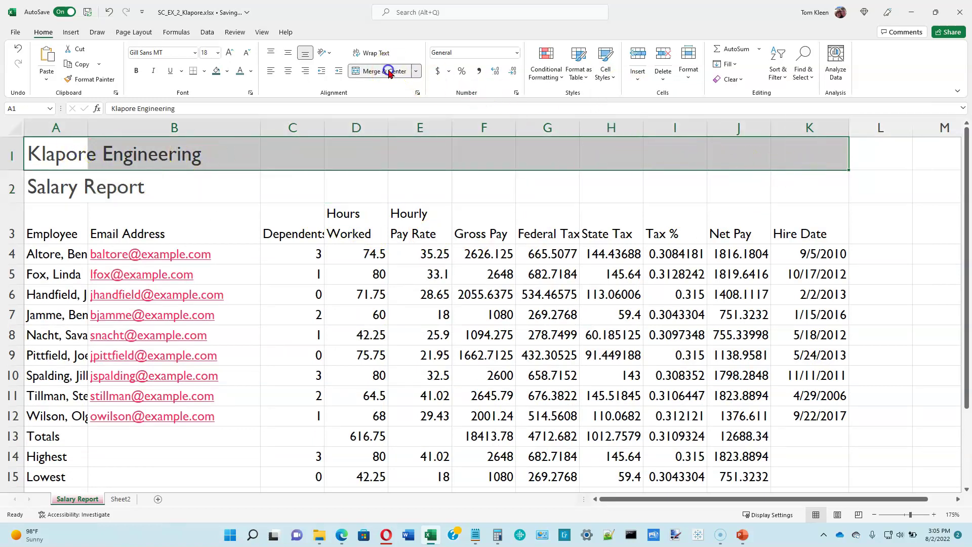
pyautogui.moveTo(56, 190); pyautogui.dragTo(800, 190)
pyautogui.click(389, 71)
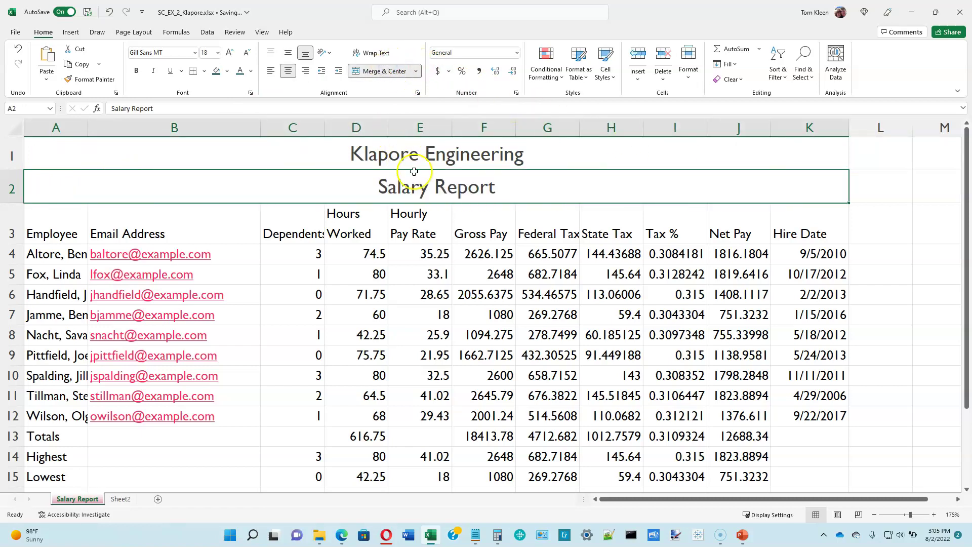
# Step: Set the font size of the Salary Report subtitle in row 2 to 16
pyautogui.click(424, 186)
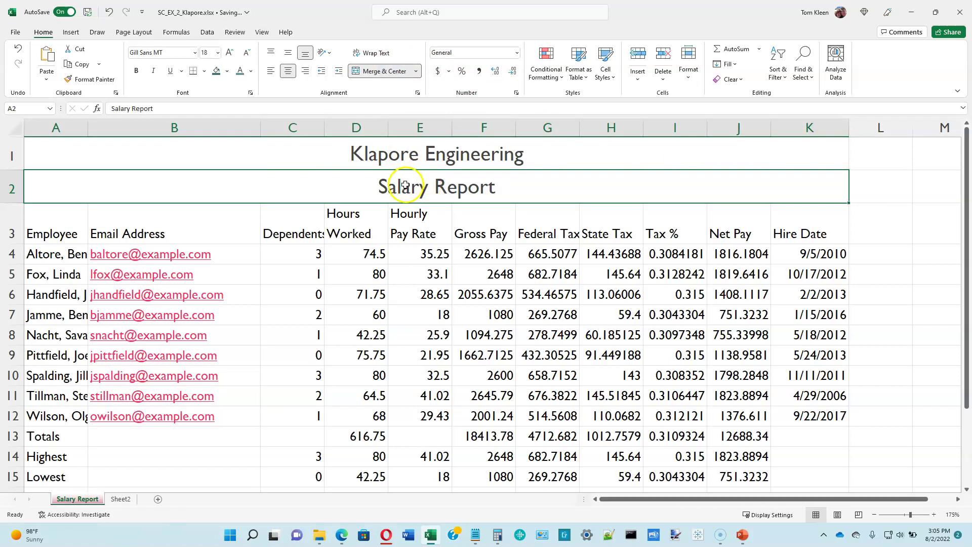
pyautogui.click(241, 74)
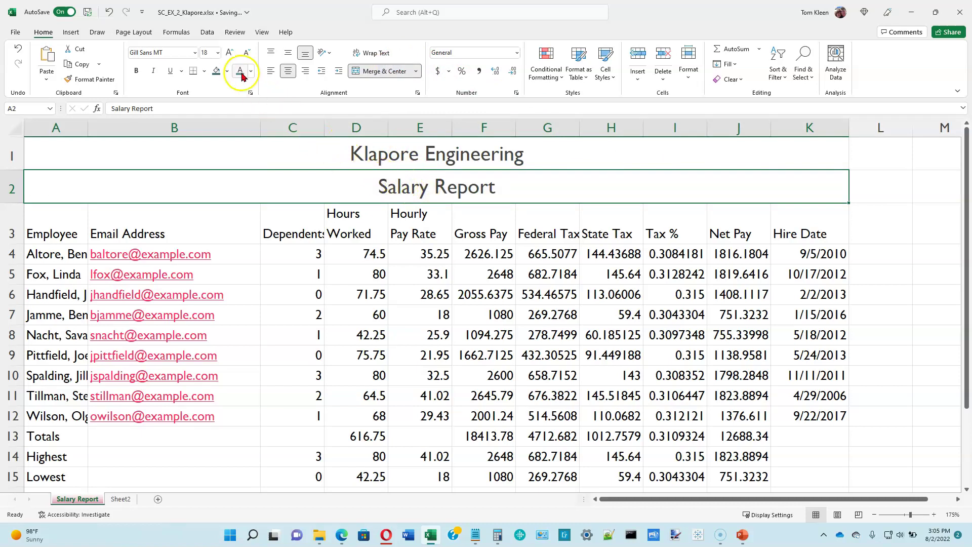
pyautogui.click(218, 53)
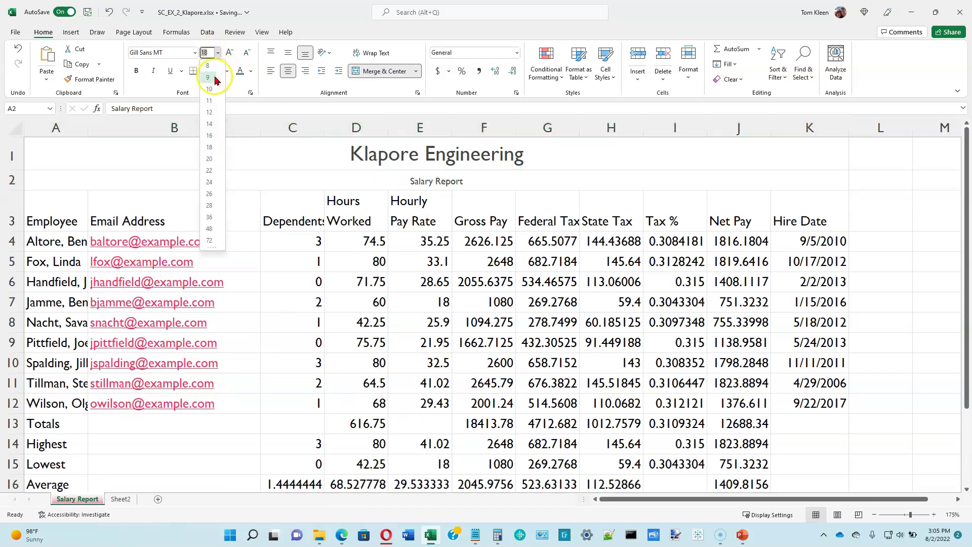
pyautogui.click(211, 139)
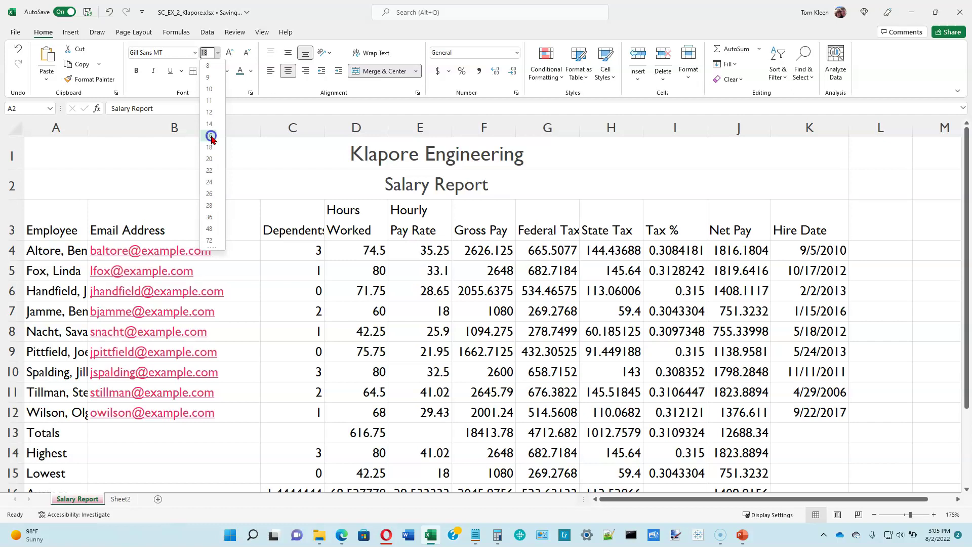
pyautogui.click(336, 180)
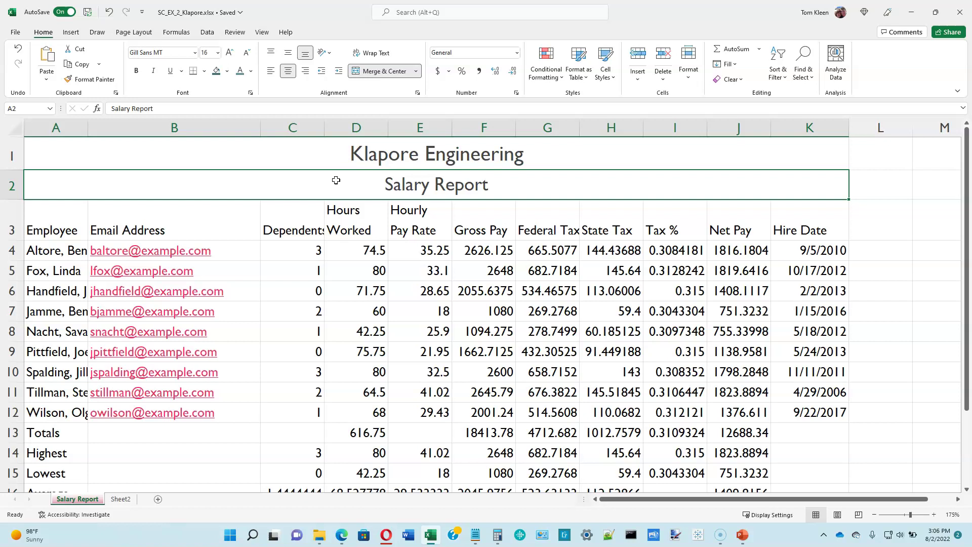
# Step: Fill title rows A1:K2 with Indigo, Accent 5, Lighter 80% and add outside borders around them
pyautogui.moveTo(99, 154); pyautogui.dragTo(91, 178)
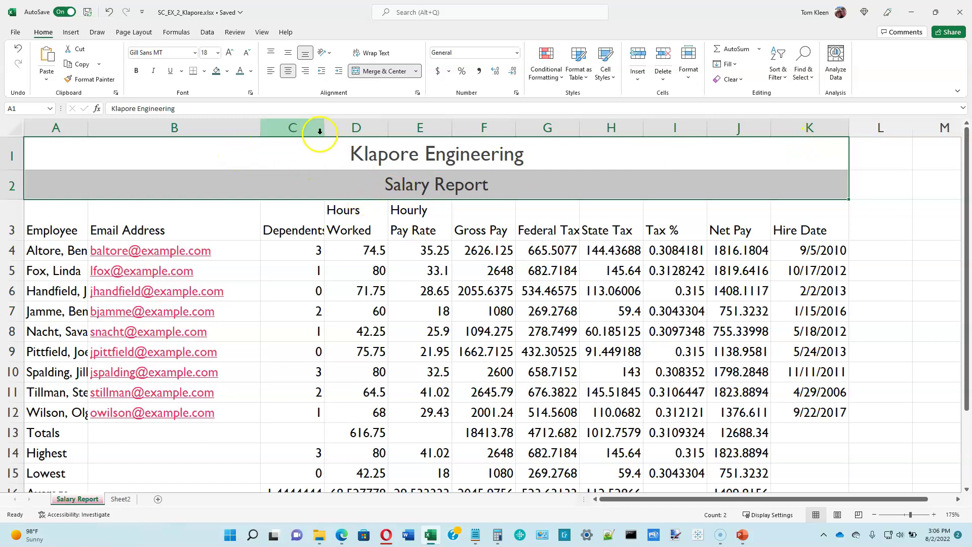
pyautogui.click(227, 72)
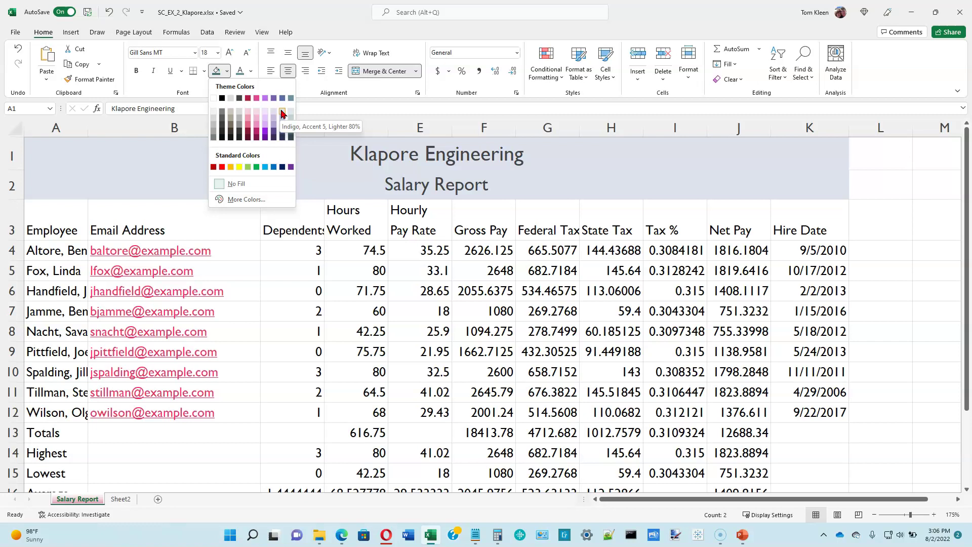
pyautogui.click(282, 113)
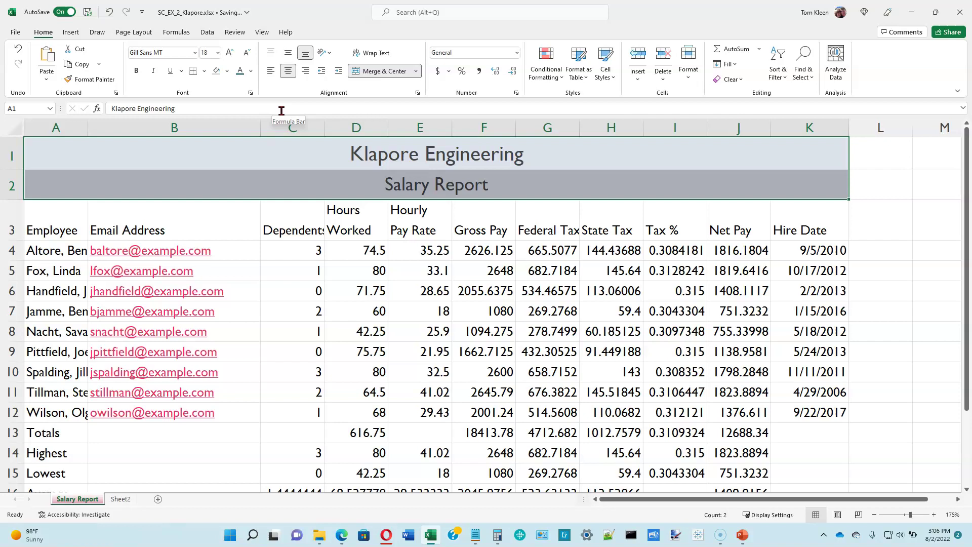
pyautogui.click(204, 71)
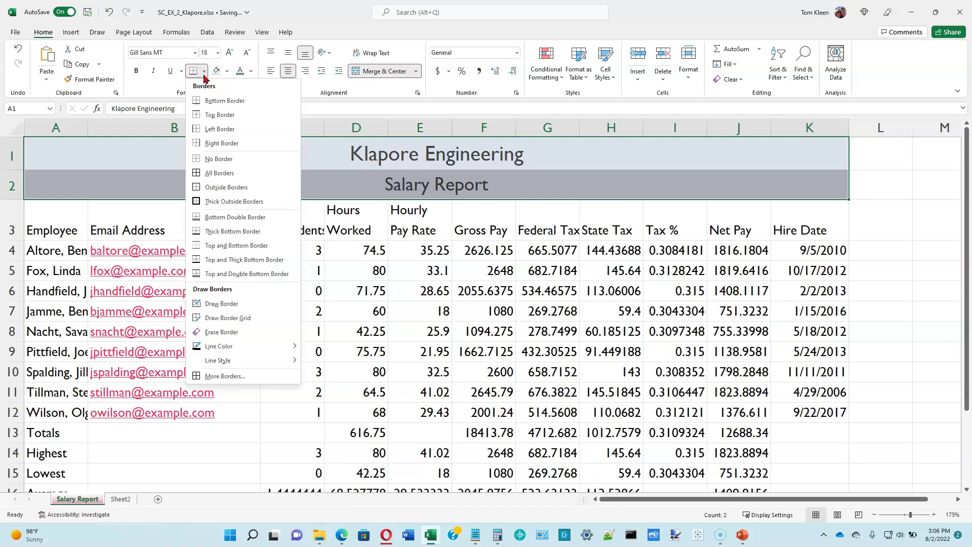
pyautogui.click(220, 188)
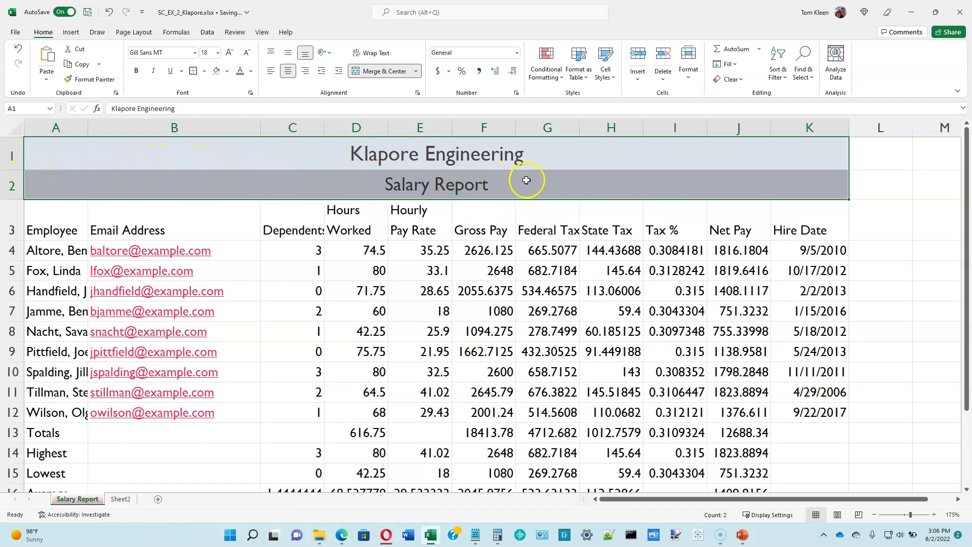
pyautogui.click(51, 223)
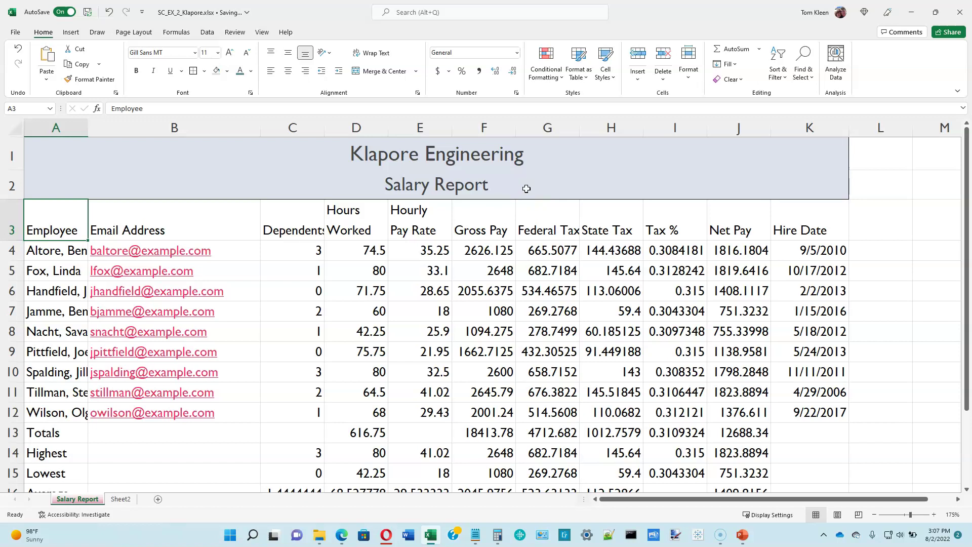
# Step: Apply the Heading 3 cell style to the column headings in A3:K3
pyautogui.click(66, 229)
pyautogui.moveTo(66, 229); pyautogui.dragTo(804, 228)
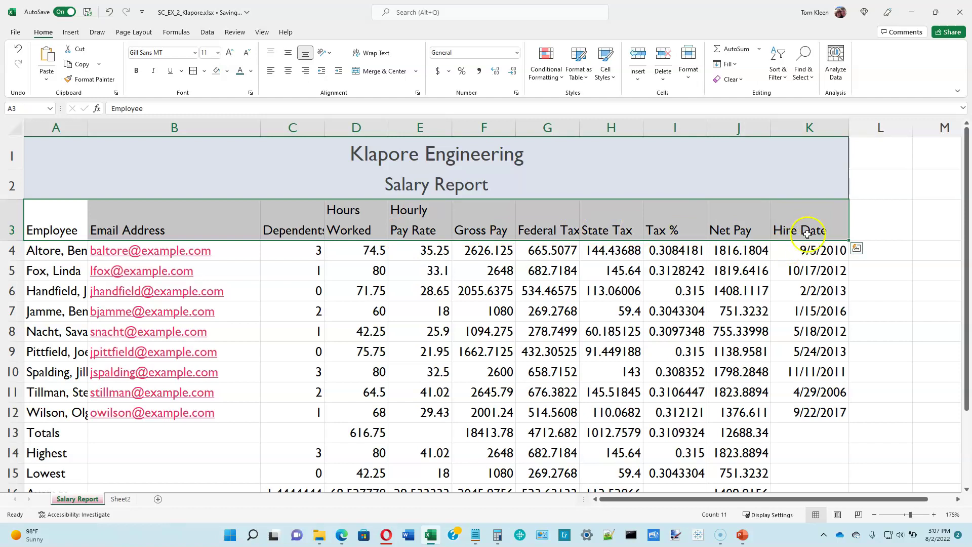
pyautogui.click(616, 79)
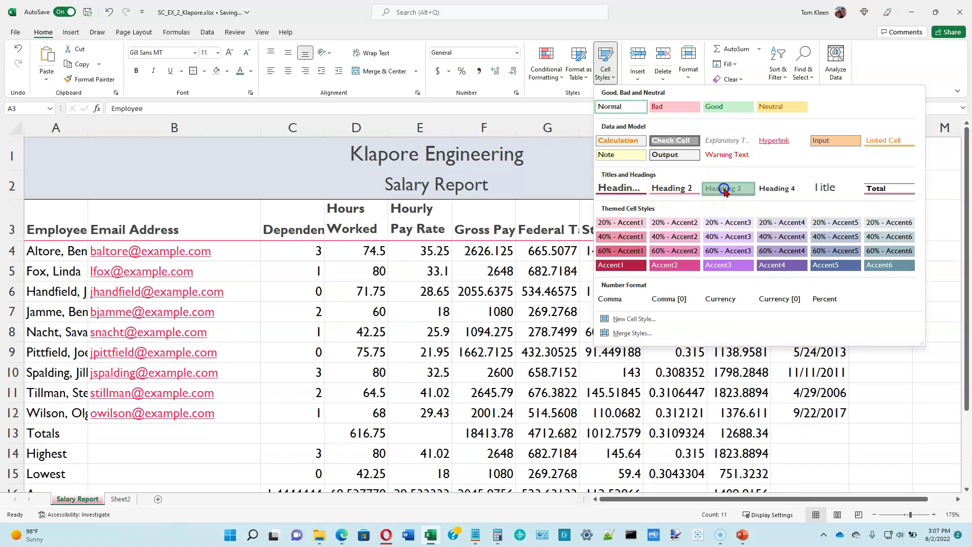
pyautogui.click(725, 190)
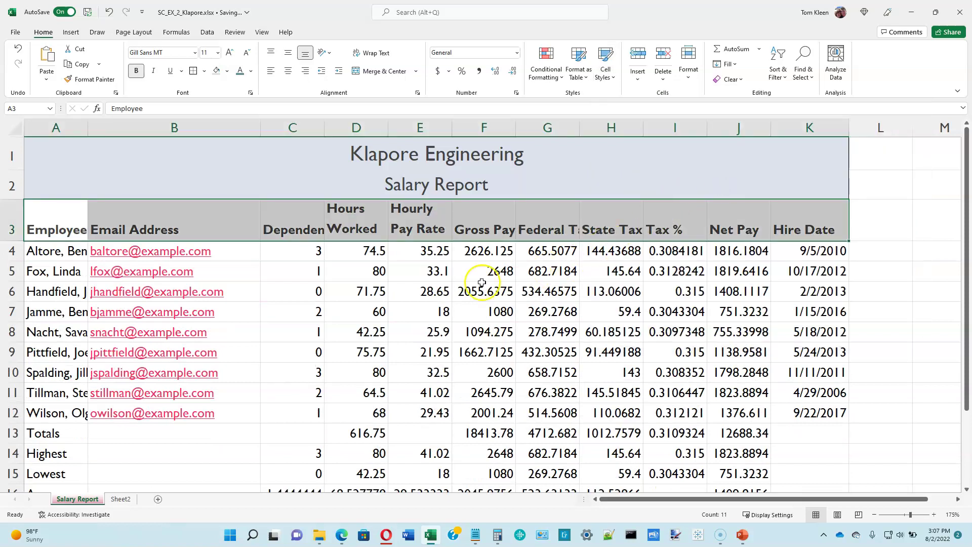
pyautogui.click(364, 253)
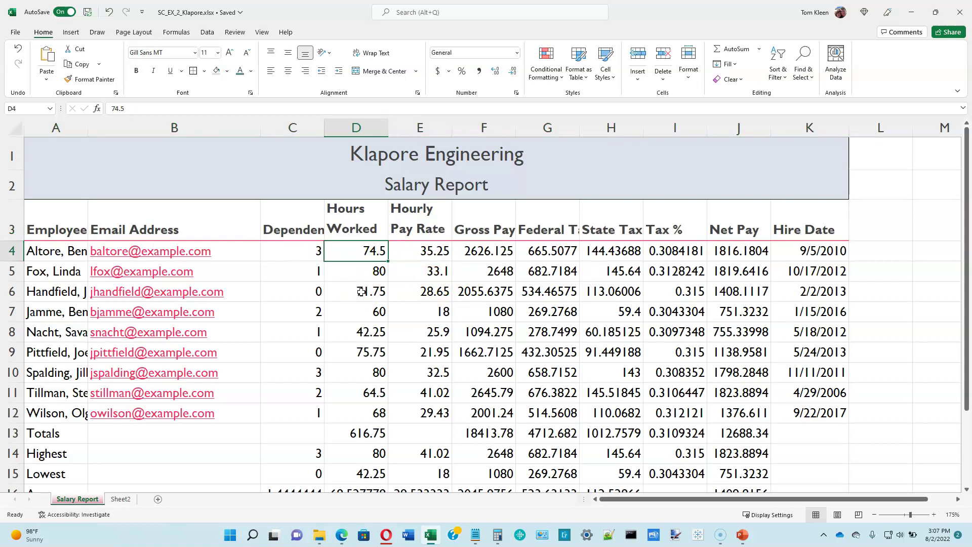
# Step: Apply the Total cell style to the totals in D13:J13
pyautogui.click(361, 293)
pyautogui.click(374, 438)
pyautogui.moveTo(376, 438); pyautogui.dragTo(730, 439)
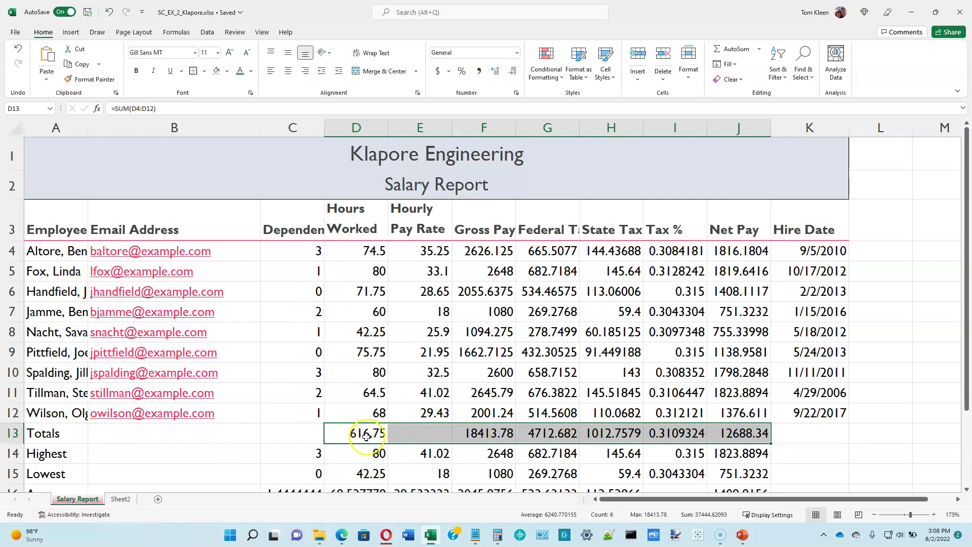
pyautogui.moveTo(366, 436); pyautogui.dragTo(759, 436)
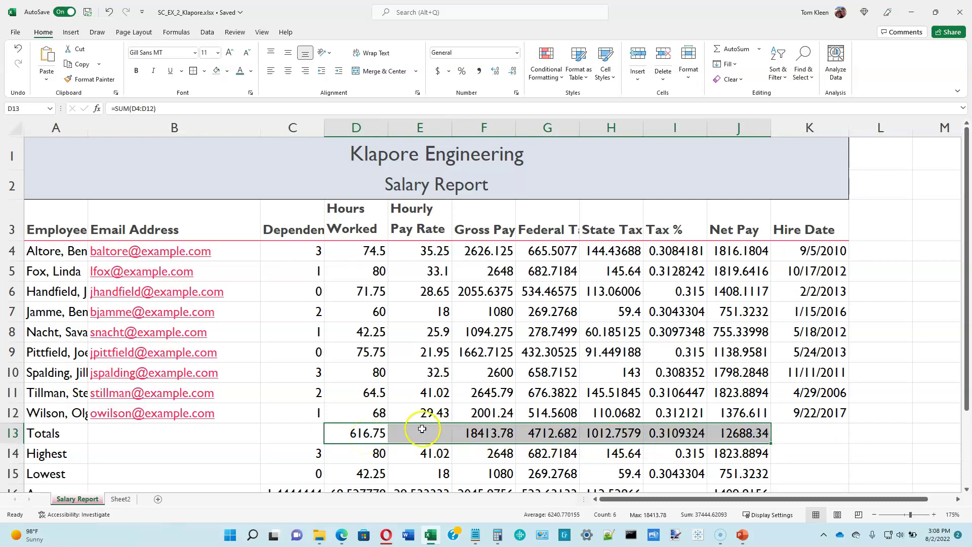
pyautogui.click(610, 76)
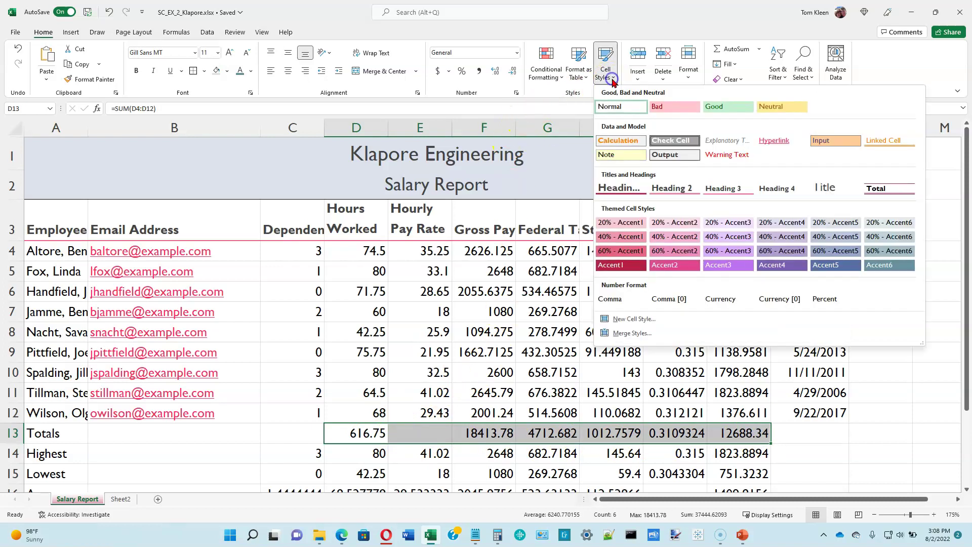
pyautogui.click(893, 188)
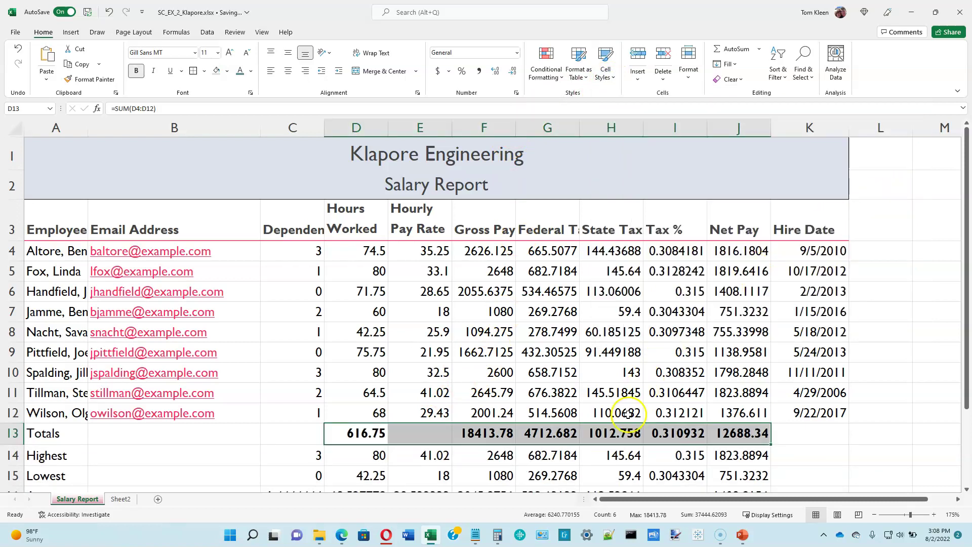
pyautogui.click(349, 399)
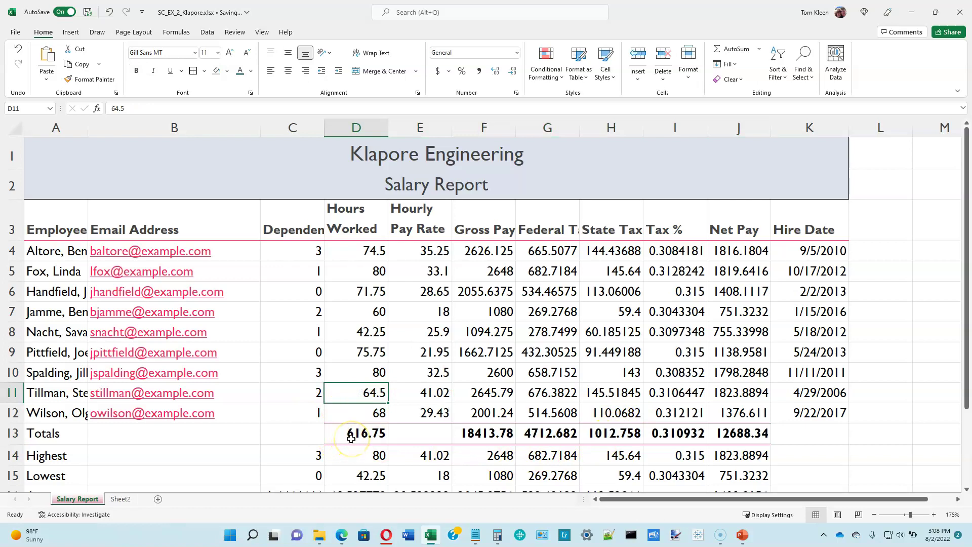
# Step: Apply the Total cell style to the entire Totals row from A13 to K13
pyautogui.moveTo(43, 432); pyautogui.dragTo(825, 428)
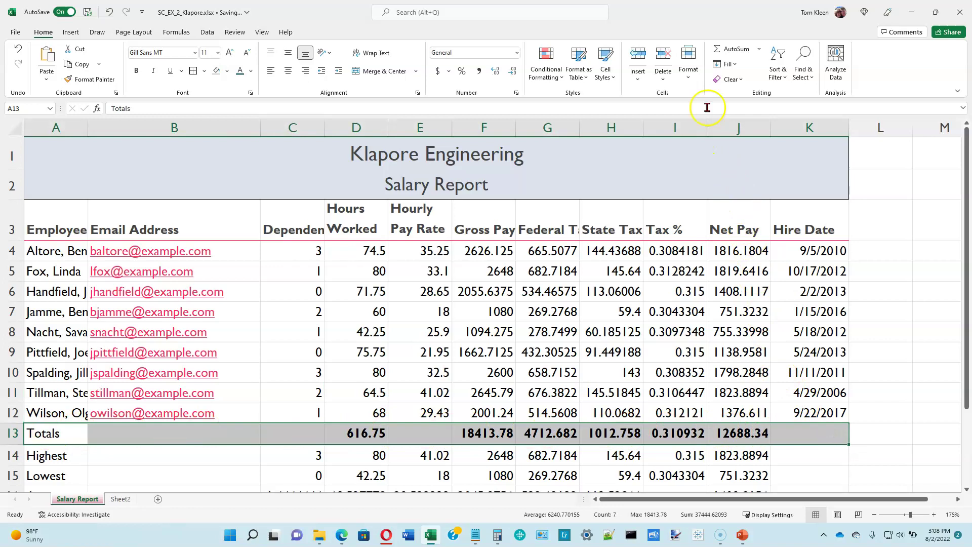
pyautogui.click(615, 77)
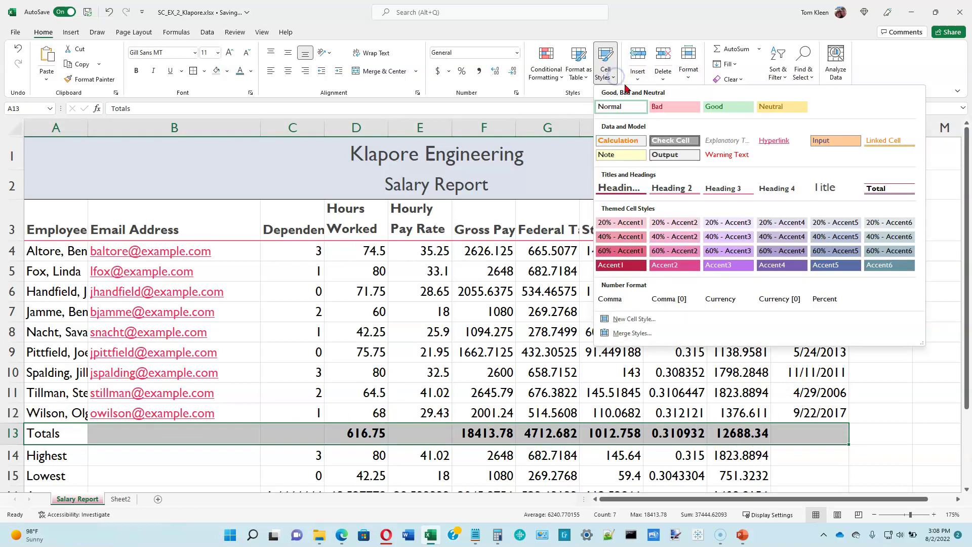
pyautogui.click(887, 189)
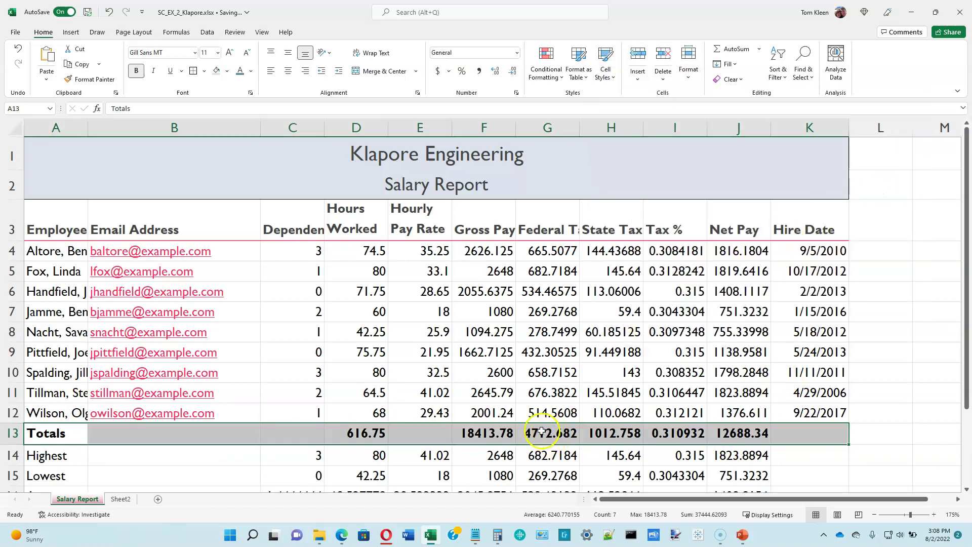
pyautogui.click(314, 433)
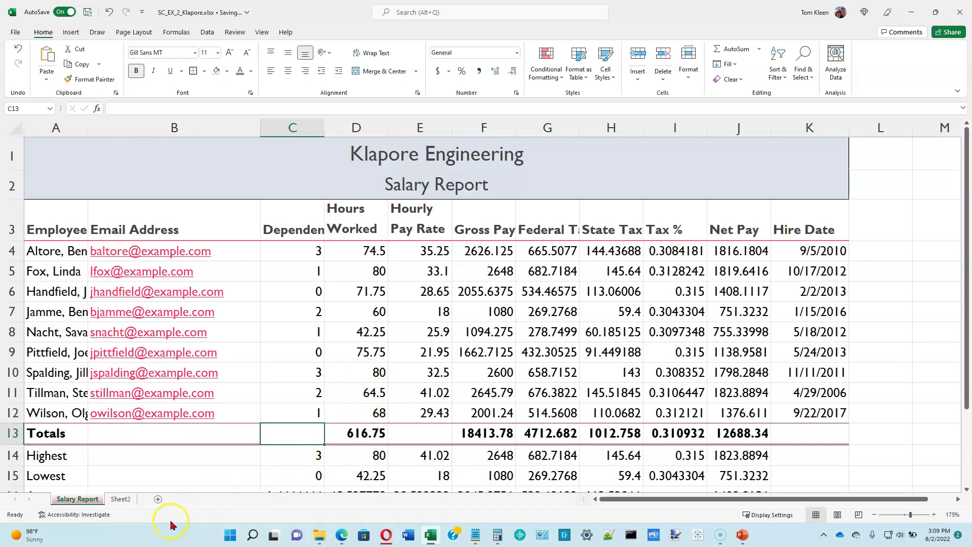
# Step: Make the Highest, Lowest and Average labels in A14:A16 bold
pyautogui.scroll(-1, 119, 450)
pyautogui.moveTo(45, 396); pyautogui.dragTo(52, 427)
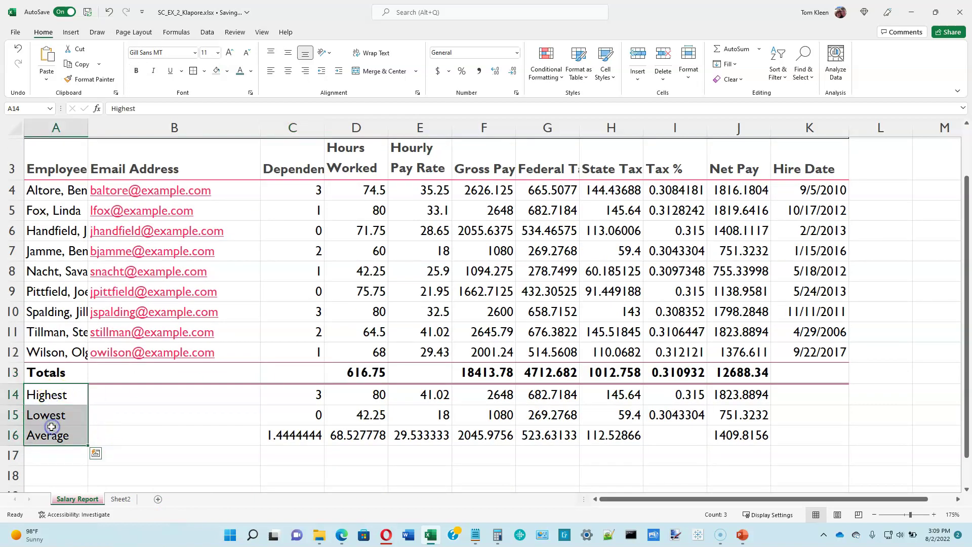
pyautogui.click(136, 70)
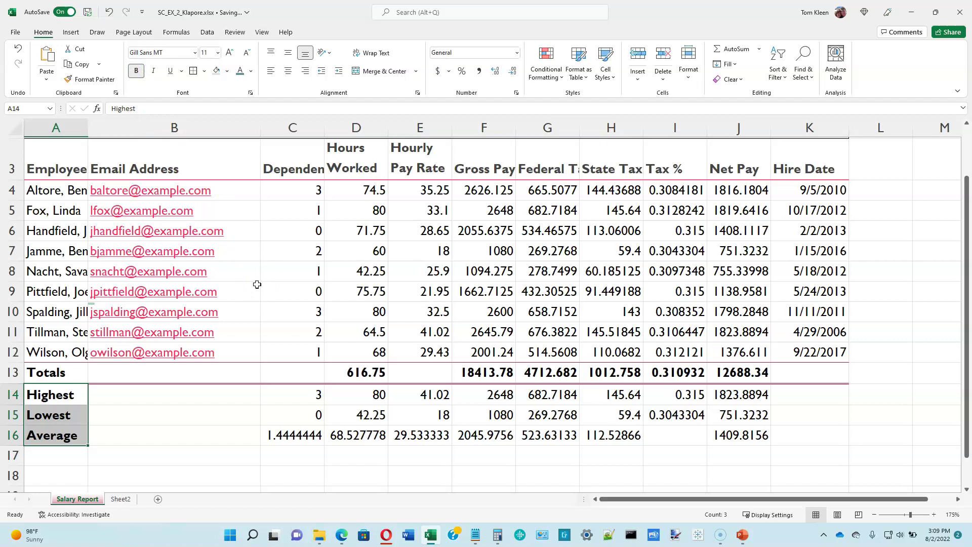
# Step: Format the hire dates in K4:K12 with the 3/14/12 date type
pyautogui.moveTo(809, 192); pyautogui.dragTo(795, 348)
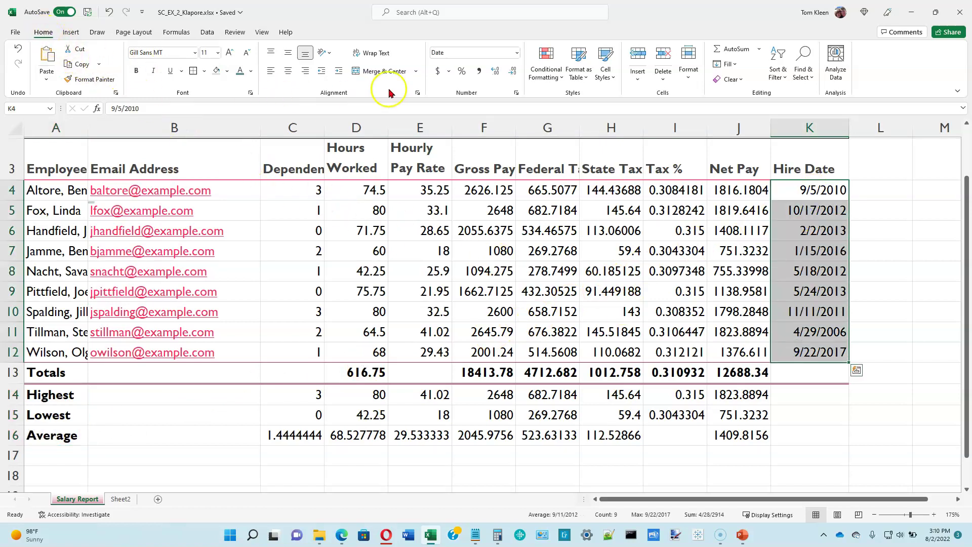
pyautogui.click(515, 53)
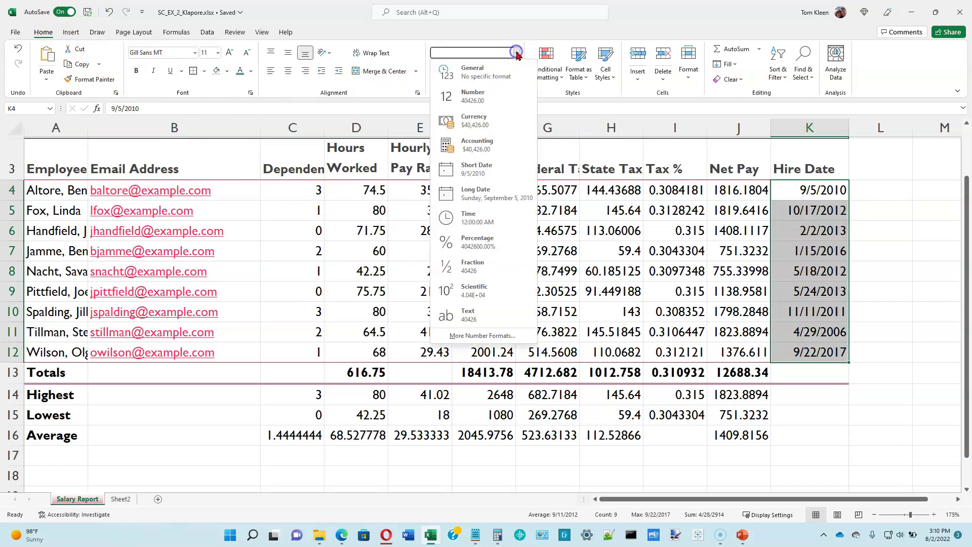
pyautogui.click(517, 54)
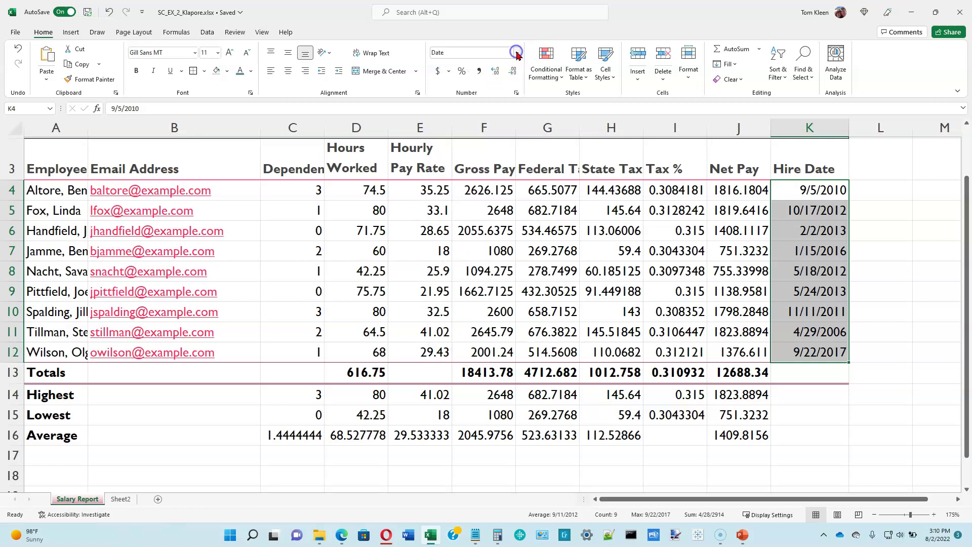
pyautogui.click(516, 93)
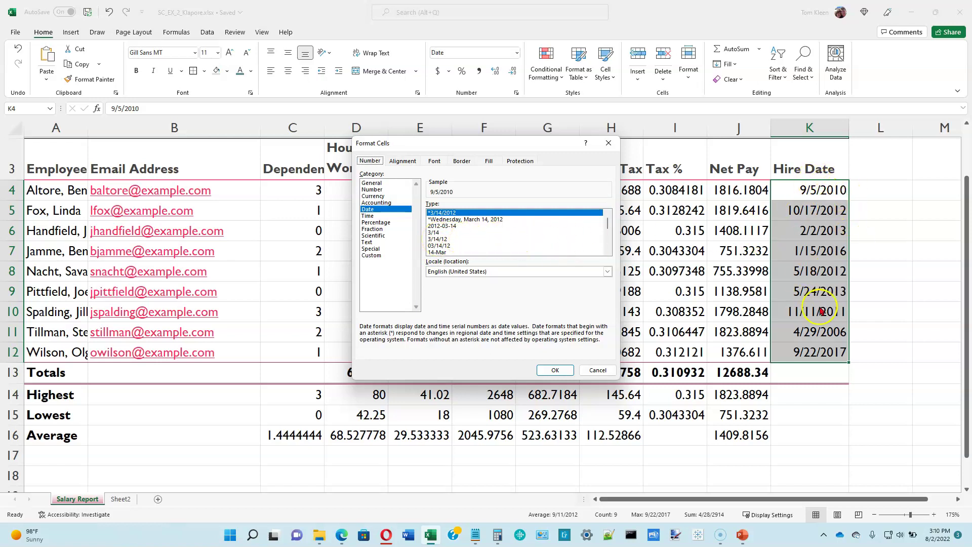
pyautogui.click(439, 238)
pyautogui.click(563, 371)
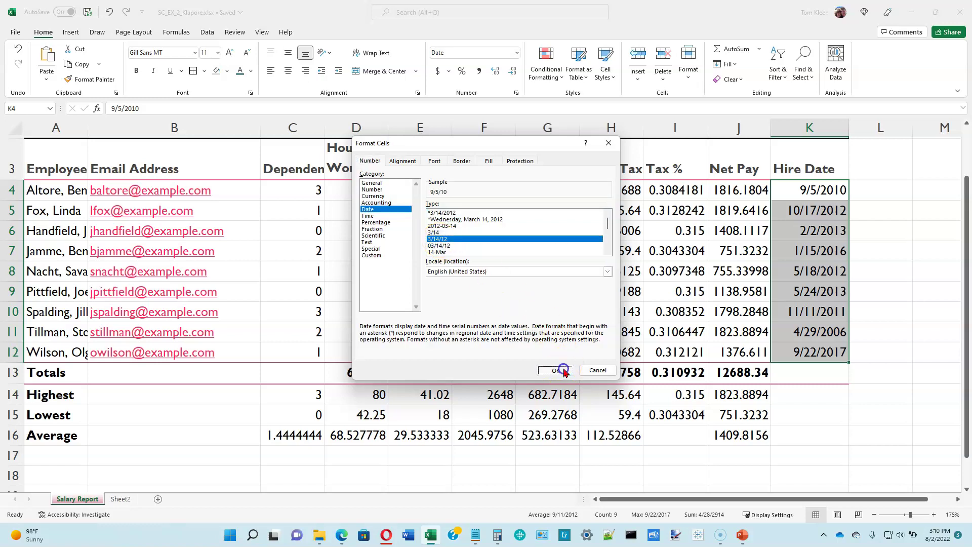
pyautogui.click(555, 370)
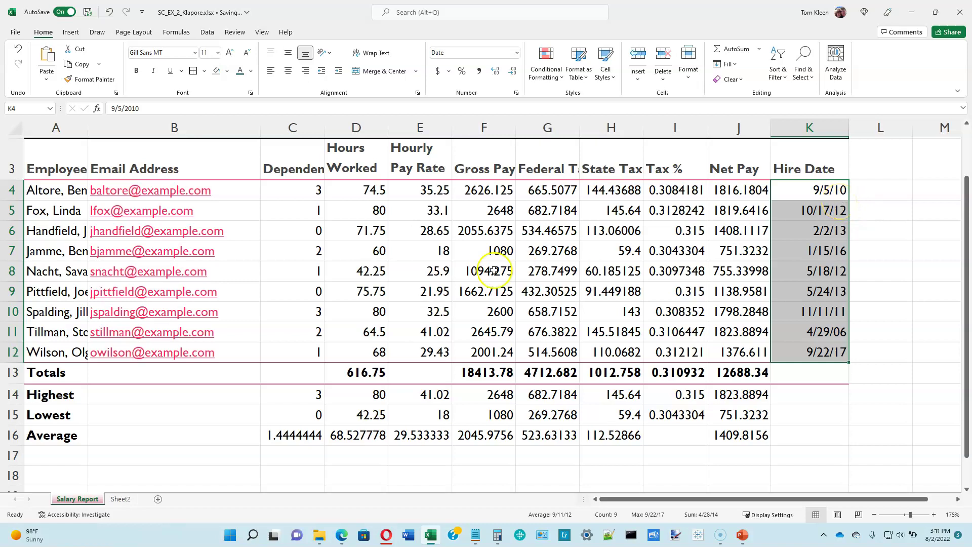
# Step: Center the Dependents values in C4:C16 horizontally
pyautogui.moveTo(302, 191); pyautogui.dragTo(304, 435)
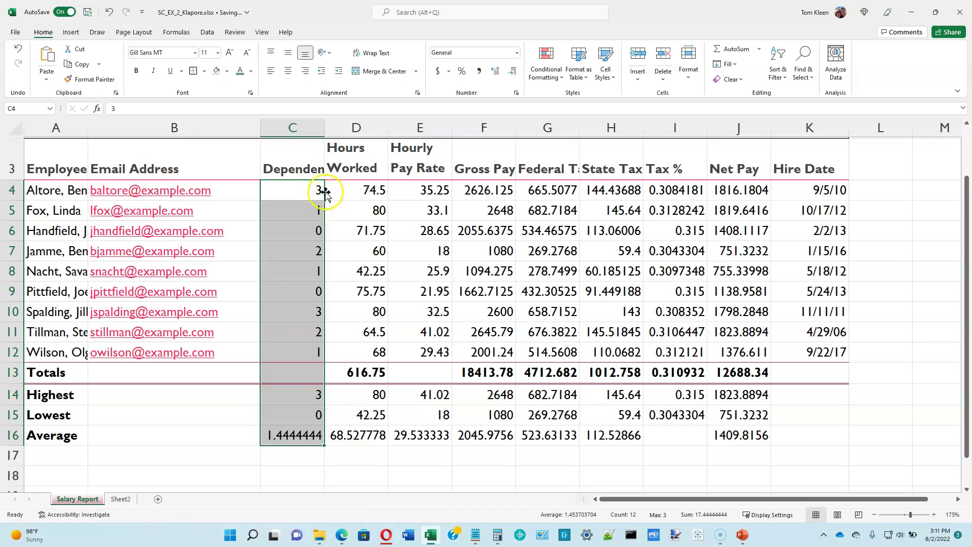
pyautogui.click(287, 71)
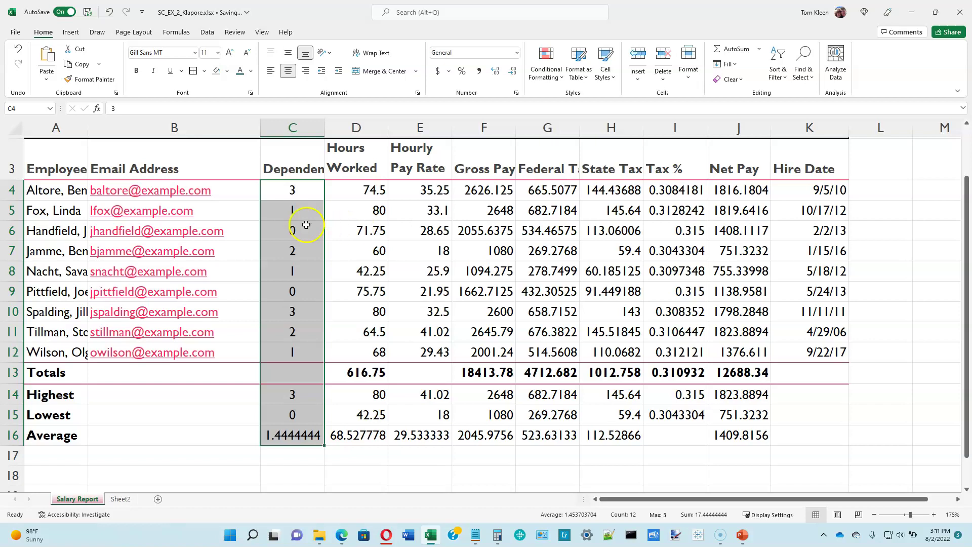
# Step: Apply the dollar Accounting number format to E4:H4, J4, E13:H13 and J13
pyautogui.click(428, 192)
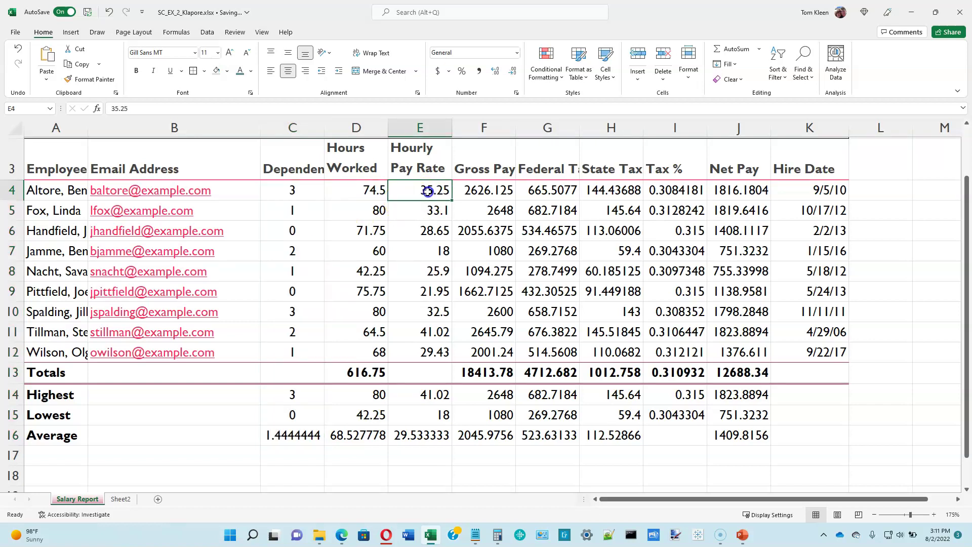
pyautogui.moveTo(451, 191); pyautogui.dragTo(612, 190)
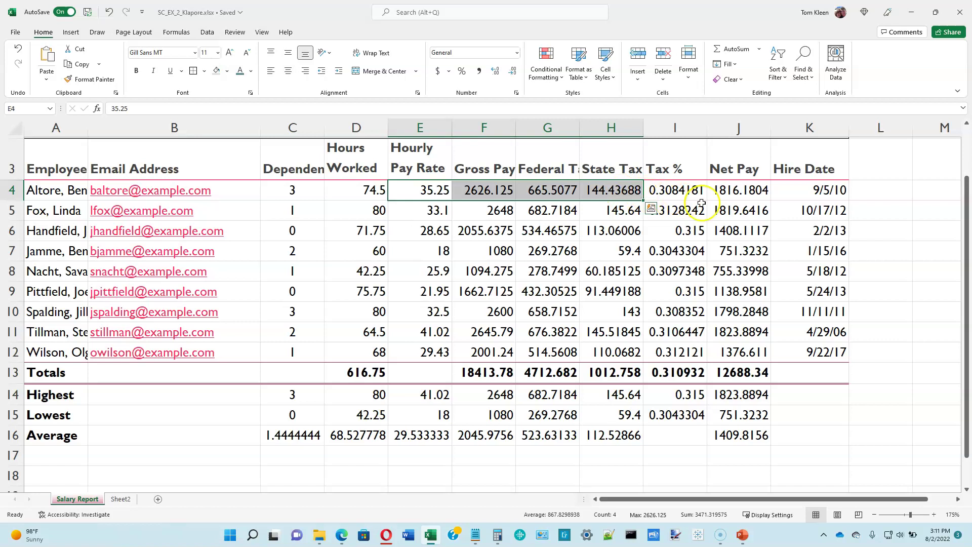
pyautogui.keyDown('ctrl'); pyautogui.click(738, 190); pyautogui.keyUp('ctrl')
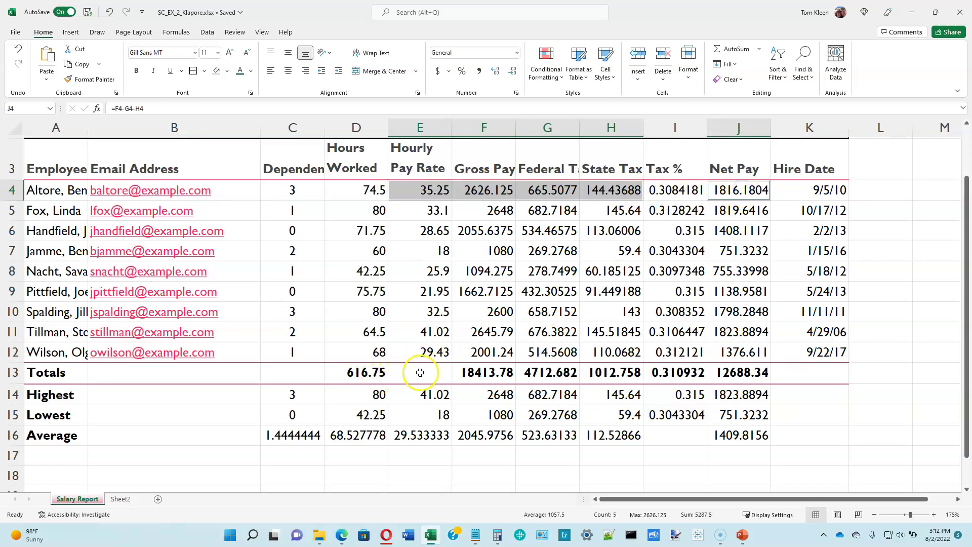
pyautogui.moveTo(445, 373); pyautogui.dragTo(619, 374)
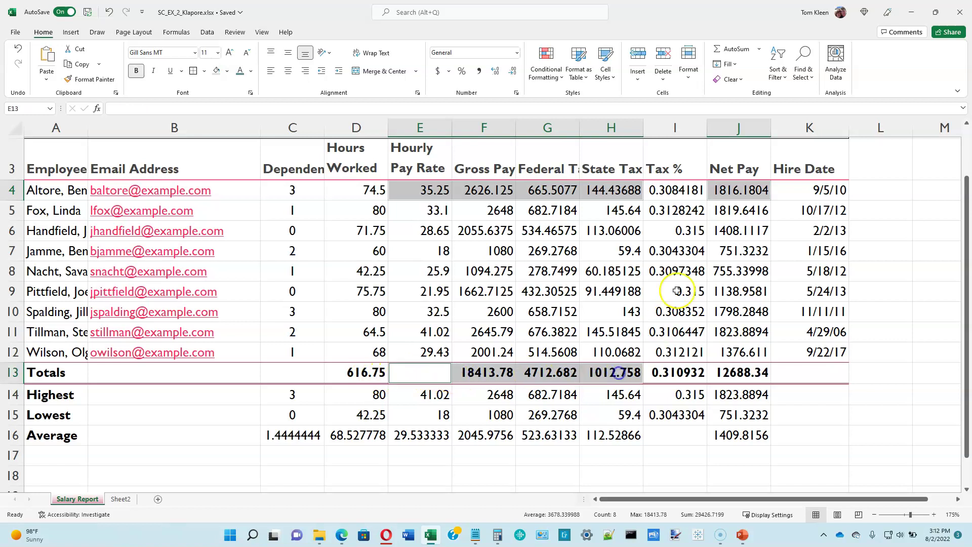
pyautogui.keyDown('ctrl'); pyautogui.click(753, 374); pyautogui.keyUp('ctrl')
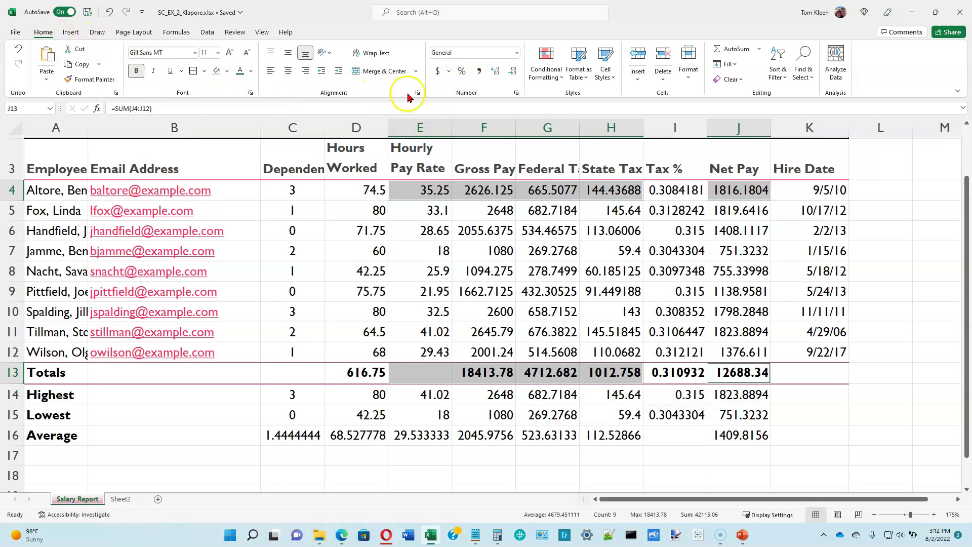
pyautogui.click(438, 72)
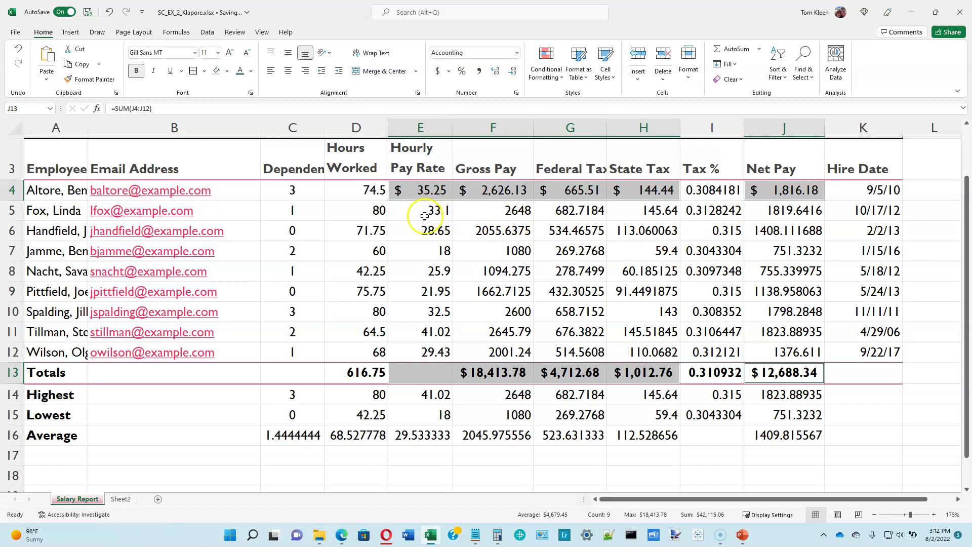
# Step: Apply the comma style to E5:J12 and to the Hours Worked values in D4:D16
pyautogui.moveTo(424, 214); pyautogui.dragTo(784, 347)
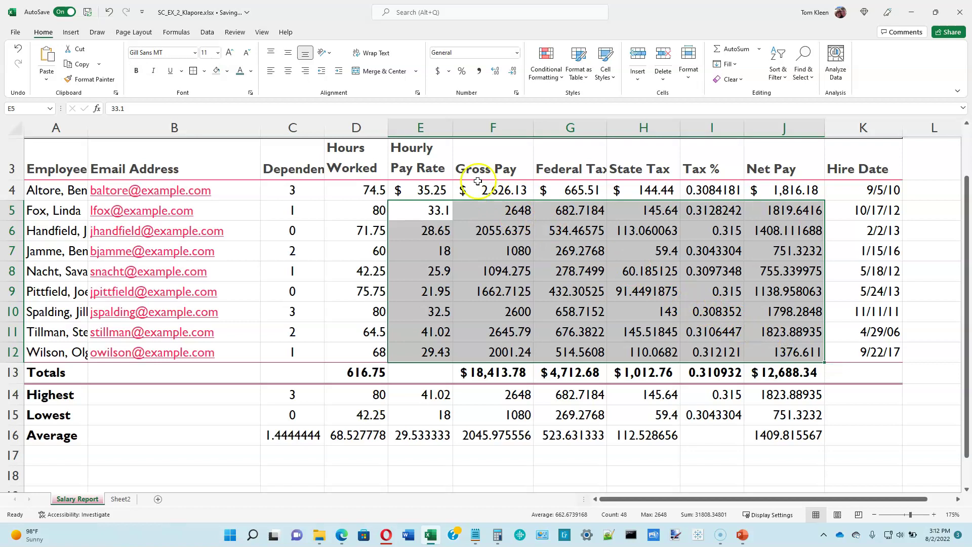
pyautogui.click(480, 74)
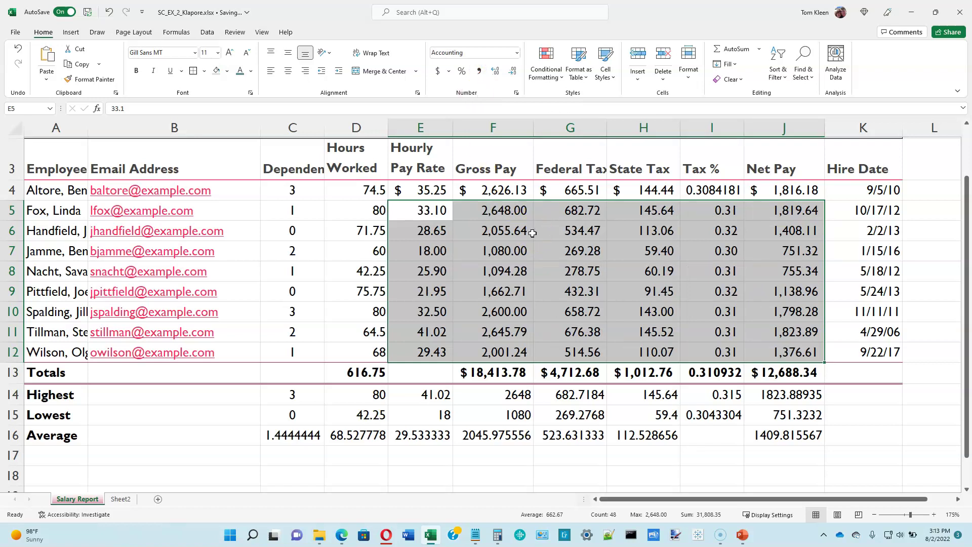
pyautogui.moveTo(373, 189); pyautogui.dragTo(346, 432)
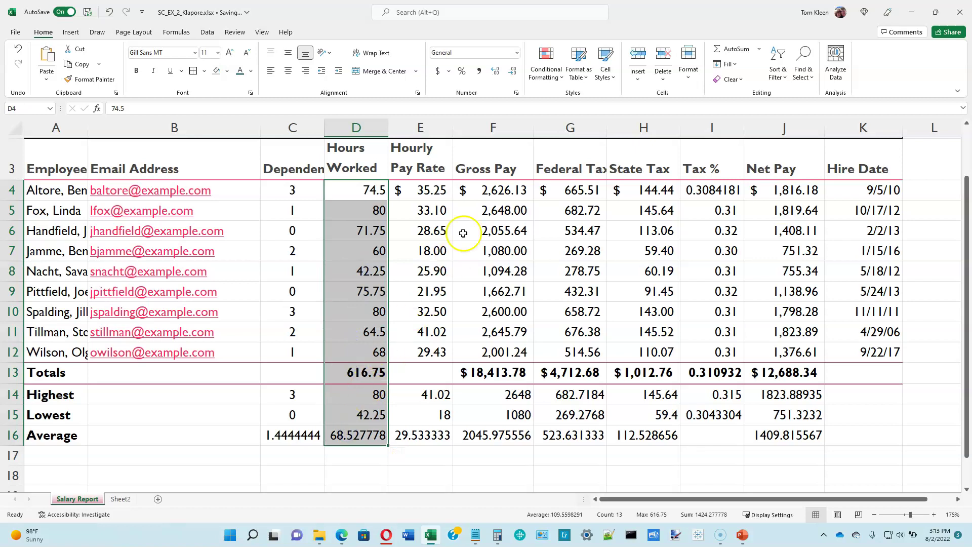
pyautogui.click(479, 71)
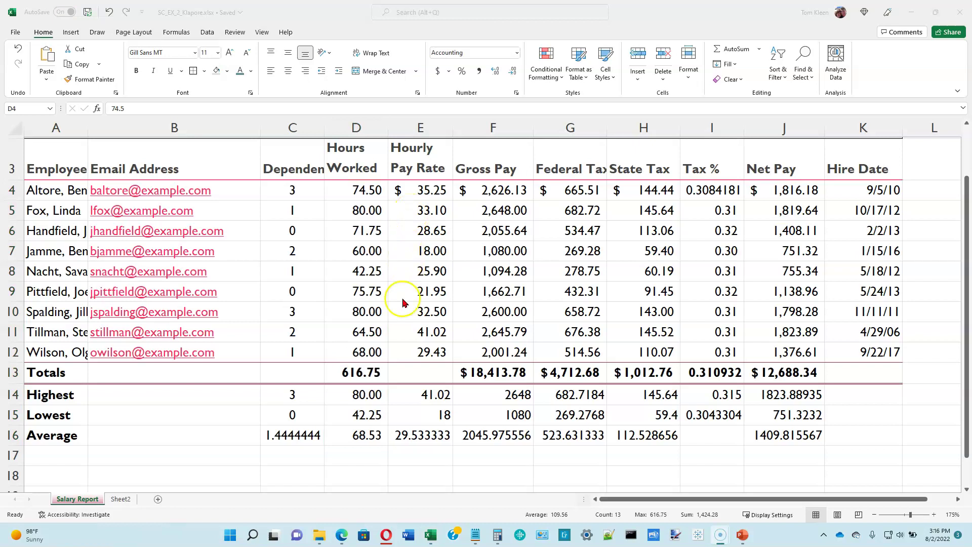
# Step: Format E14:H16 and J14:J16 as Currency with two decimal places and the $ symbol
pyautogui.click(429, 401)
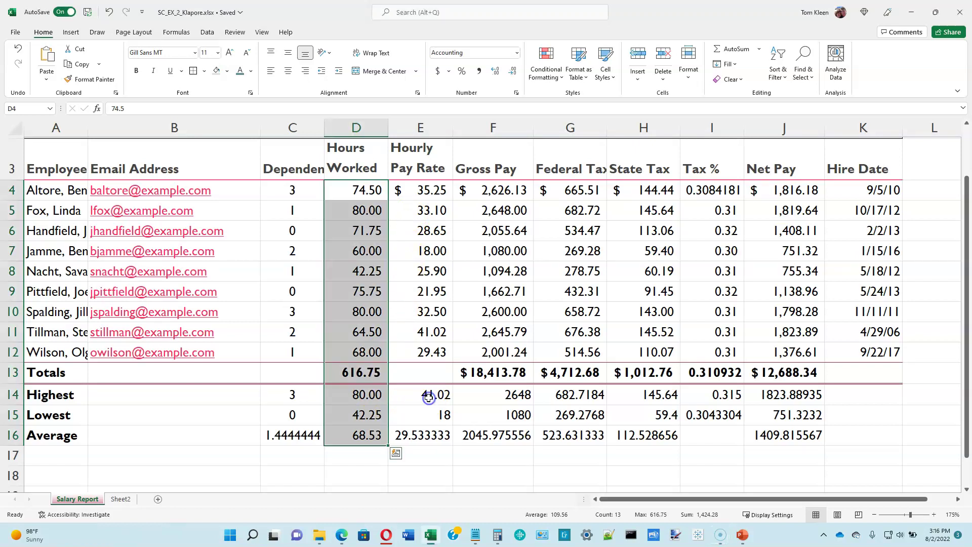
pyautogui.click(429, 399)
pyautogui.moveTo(425, 393); pyautogui.dragTo(633, 431)
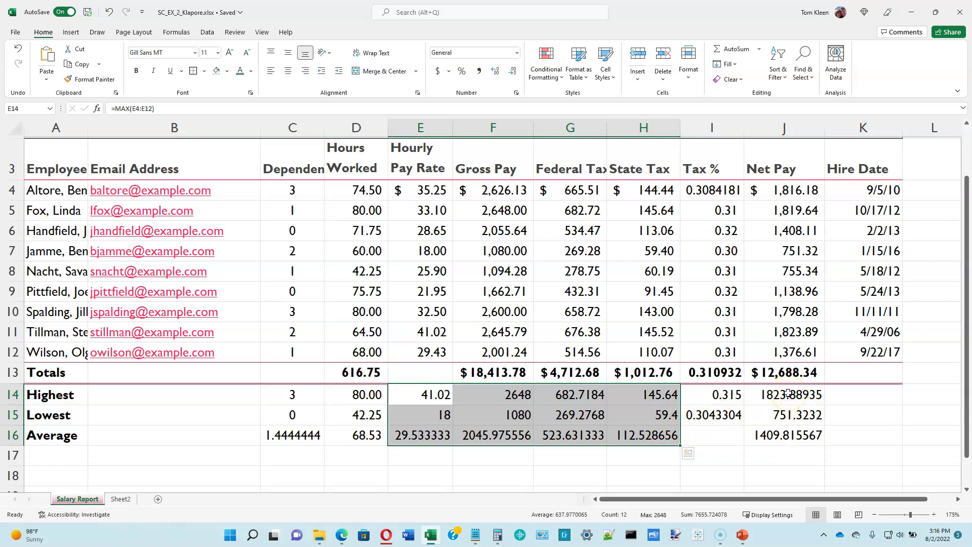
pyautogui.moveTo(789, 393); pyautogui.dragTo(788, 429)
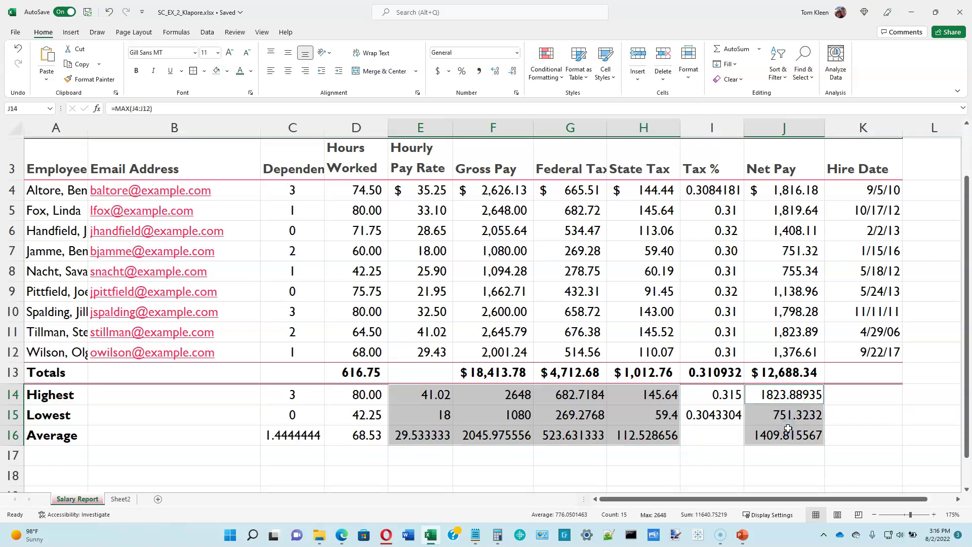
pyautogui.click(439, 73)
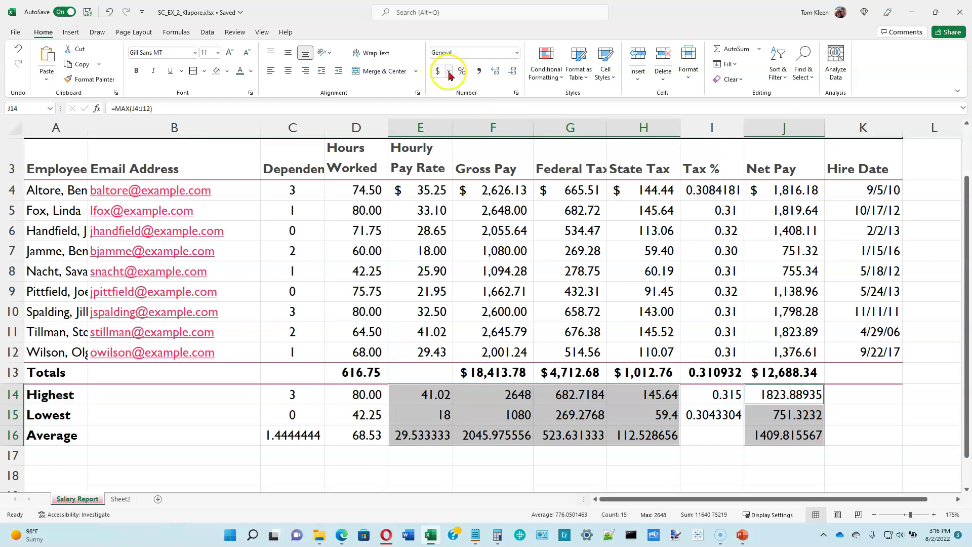
pyautogui.click(498, 95)
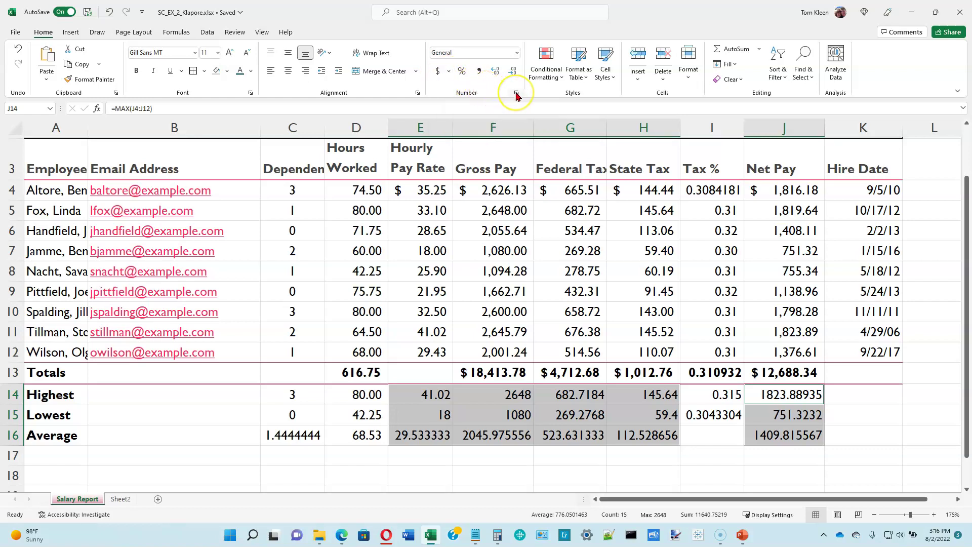
pyautogui.click(516, 93)
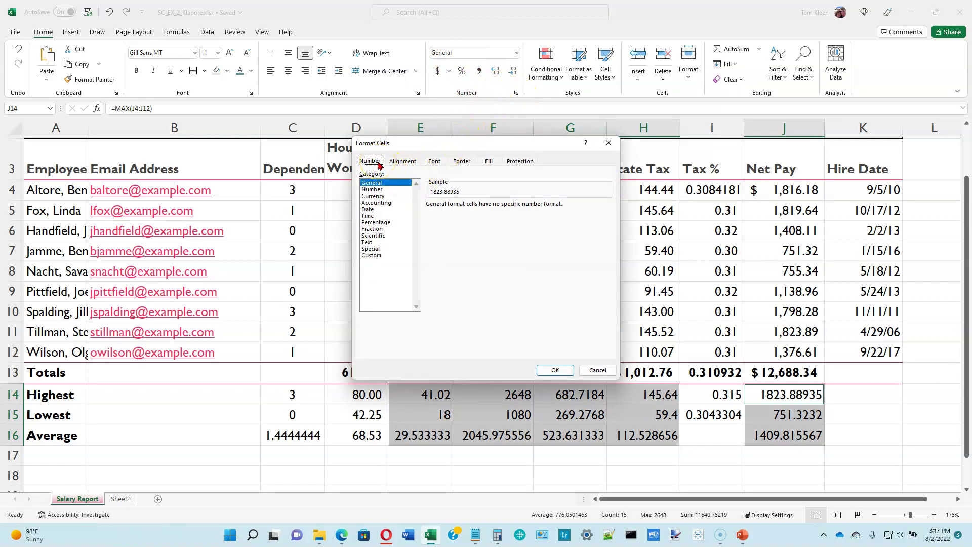
pyautogui.click(375, 198)
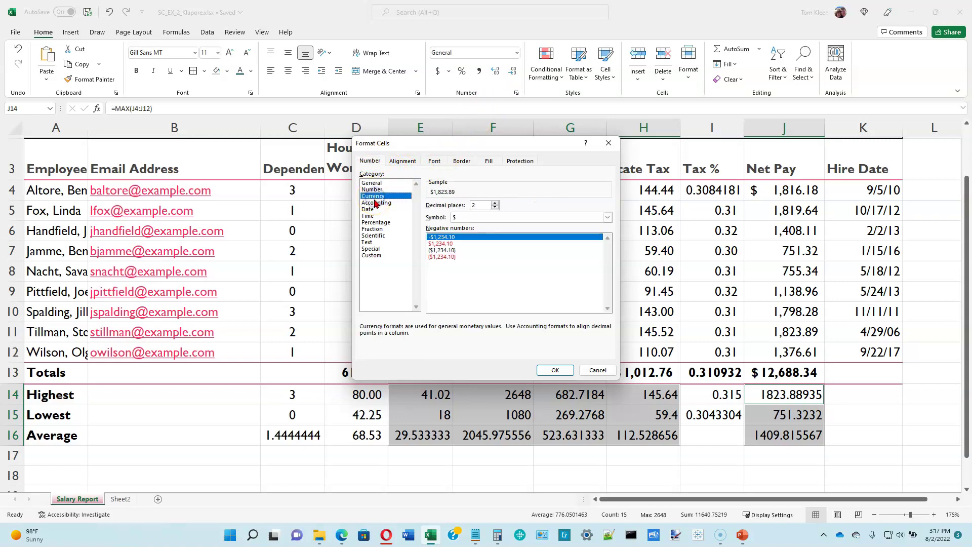
pyautogui.click(376, 203)
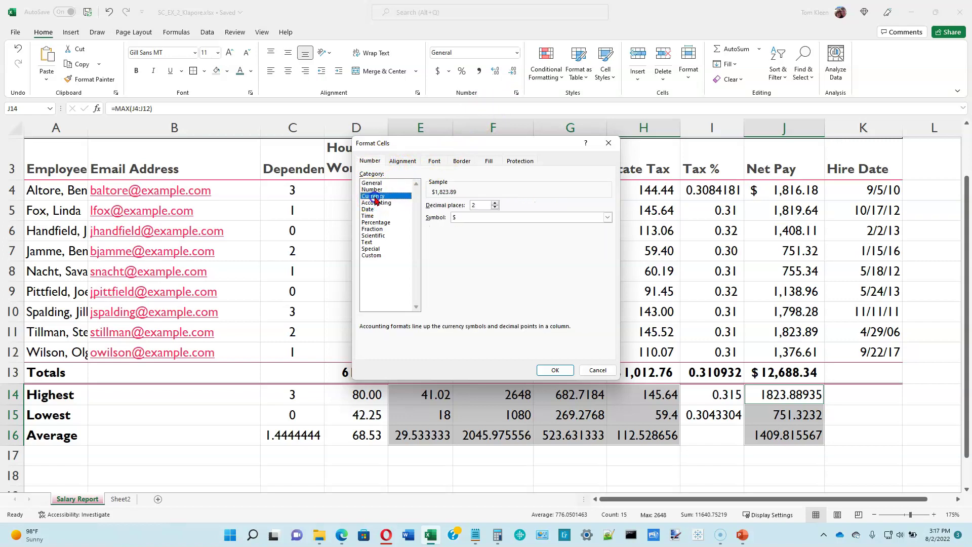
pyautogui.click(375, 197)
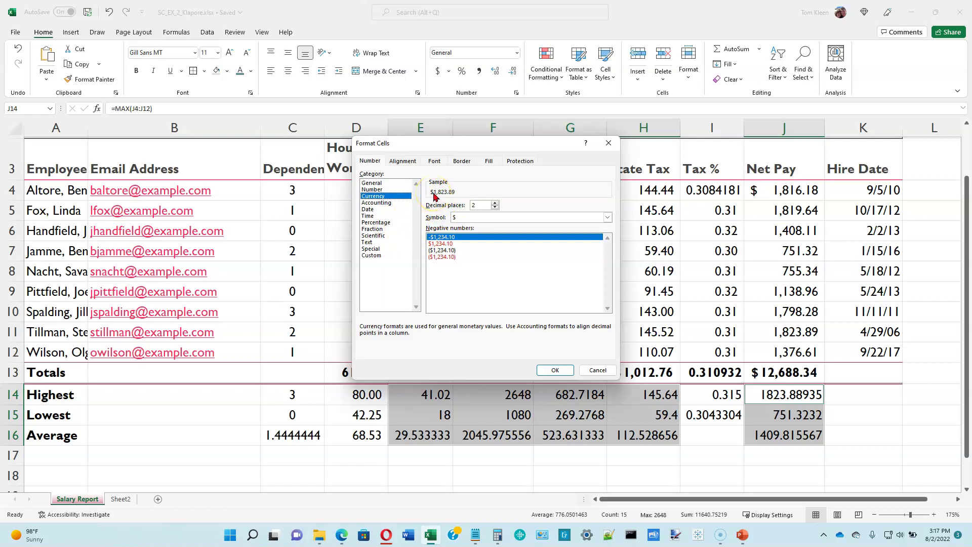
pyautogui.click(555, 371)
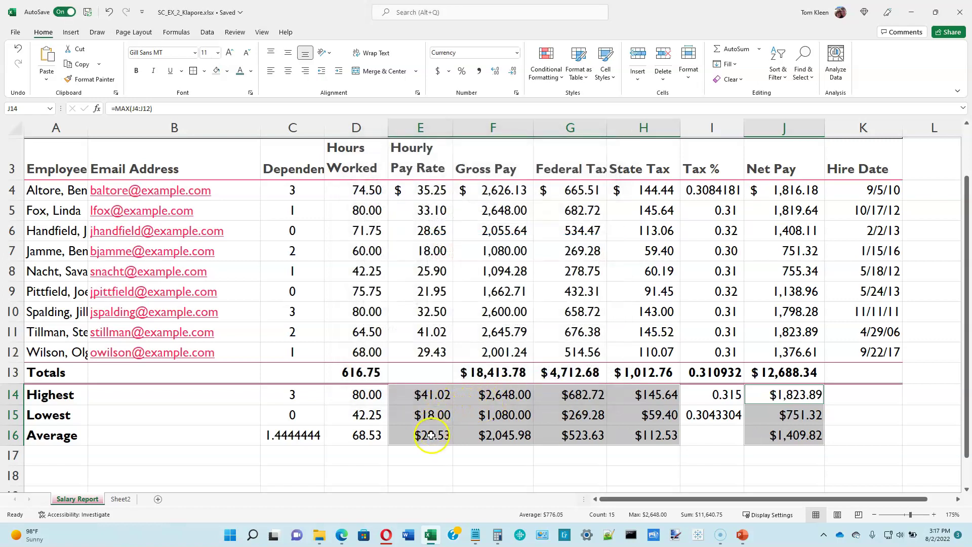
# Step: Compare the Currency format of the hourly pay rate summaries in E14:E16 with the Accounting format in E4
pyautogui.click(429, 398)
pyautogui.moveTo(429, 405); pyautogui.dragTo(425, 436)
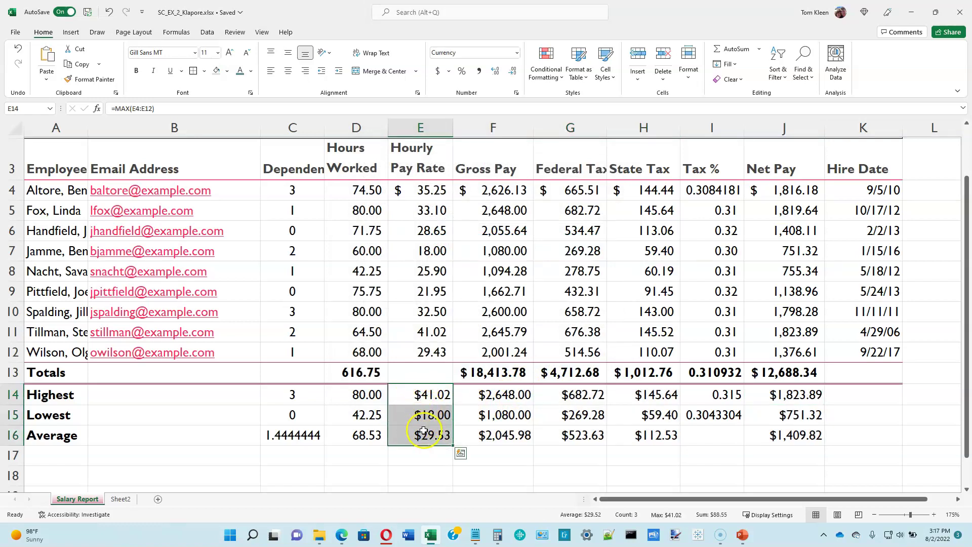
pyautogui.click(418, 191)
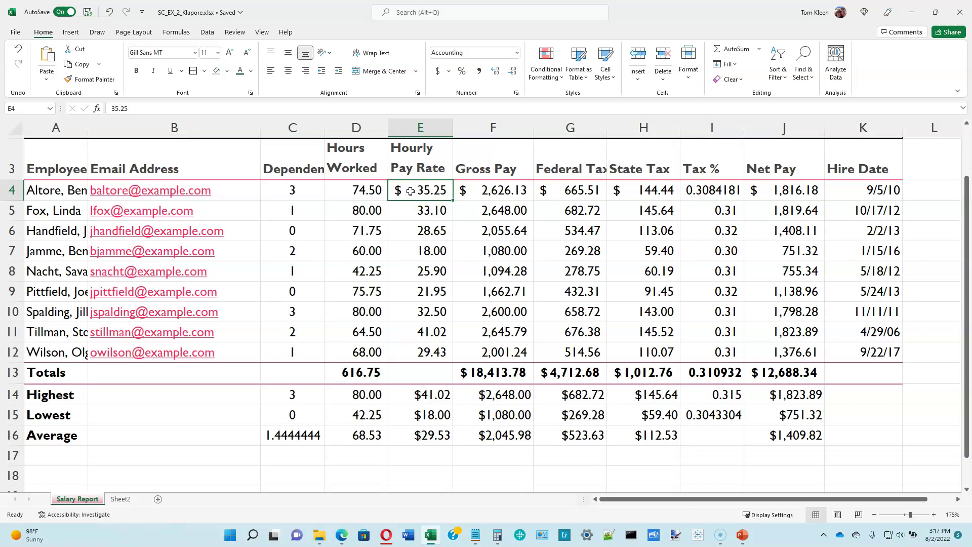
pyautogui.click(440, 396)
pyautogui.hotkey('ctrl', 'v')
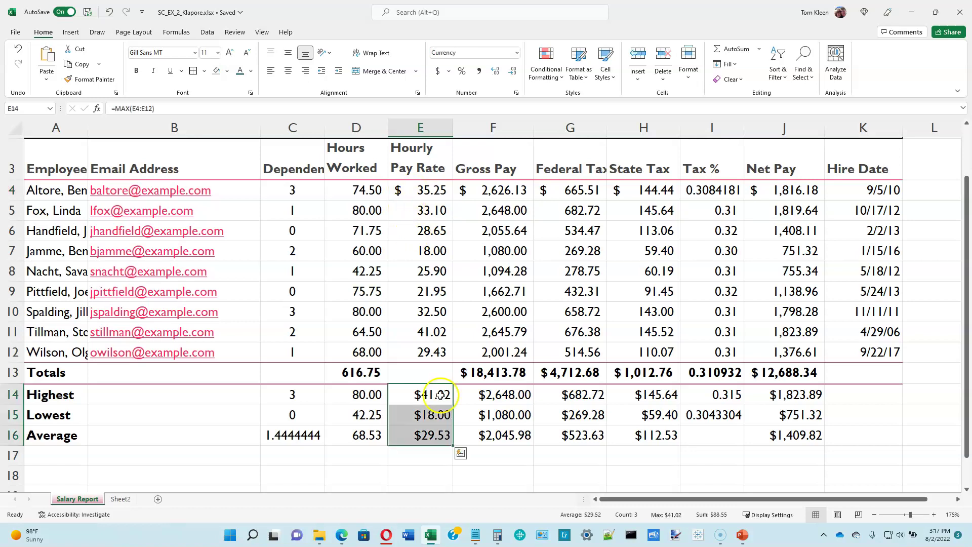
pyautogui.moveTo(440, 395); pyautogui.dragTo(431, 433)
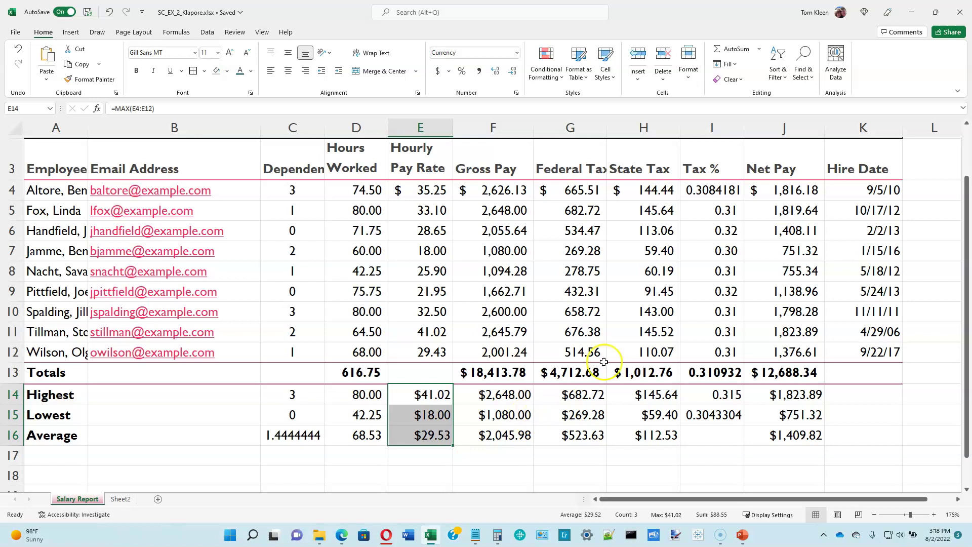
# Step: Format the Tax % values in I4:I15 as percentages with two decimal places
pyautogui.click(719, 194)
pyautogui.moveTo(718, 195); pyautogui.dragTo(716, 415)
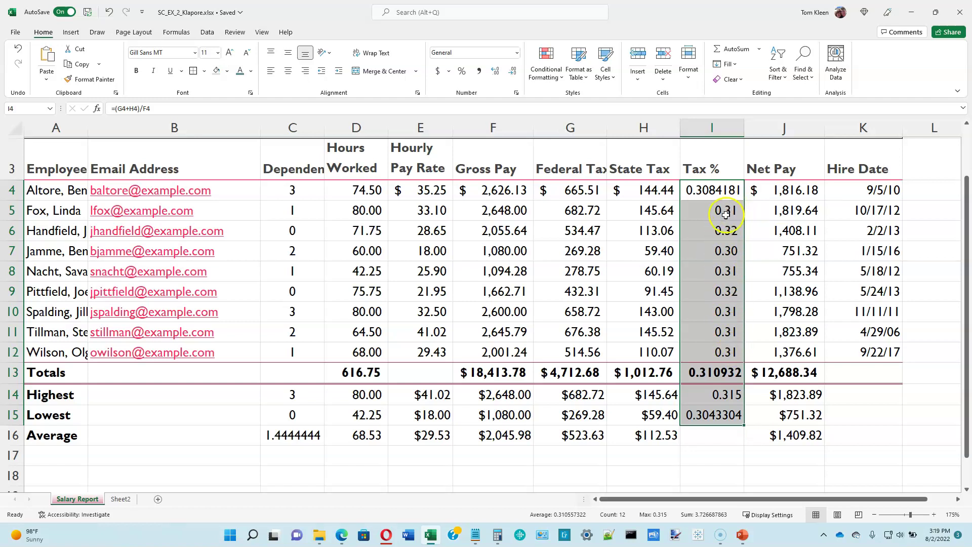
pyautogui.click(461, 70)
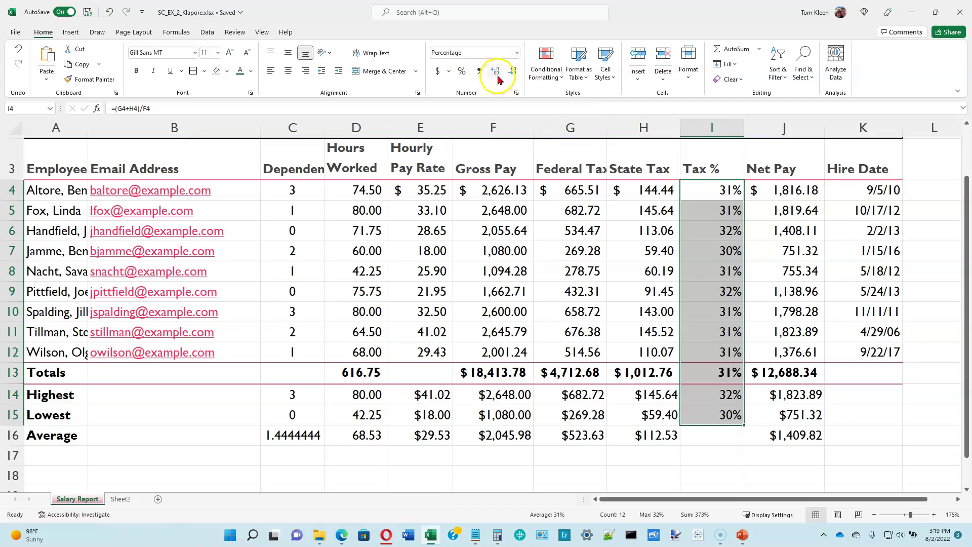
pyautogui.click(496, 72)
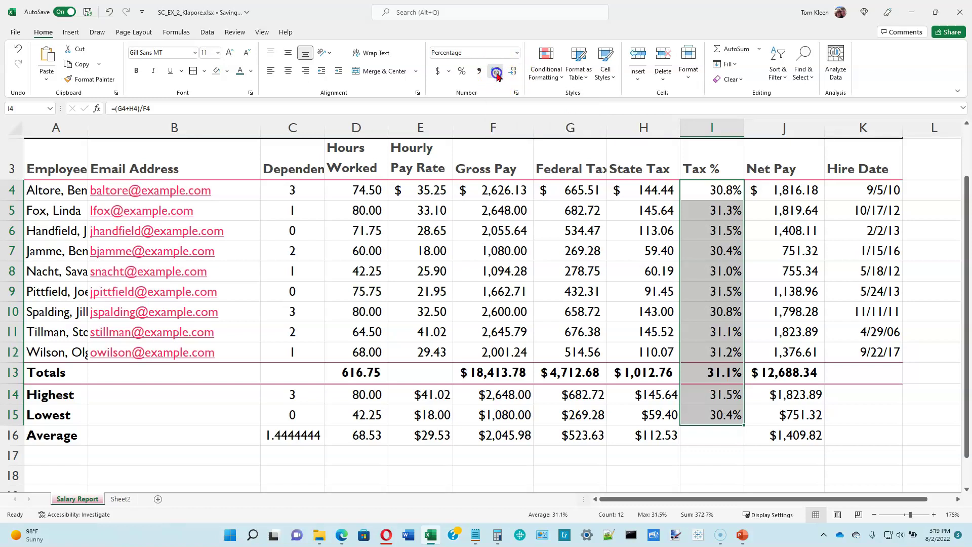
pyautogui.click(496, 73)
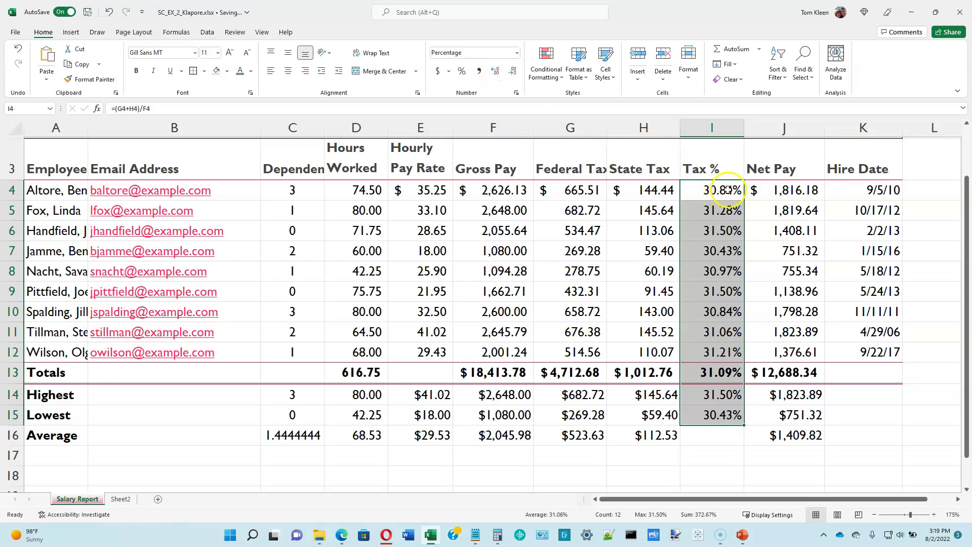